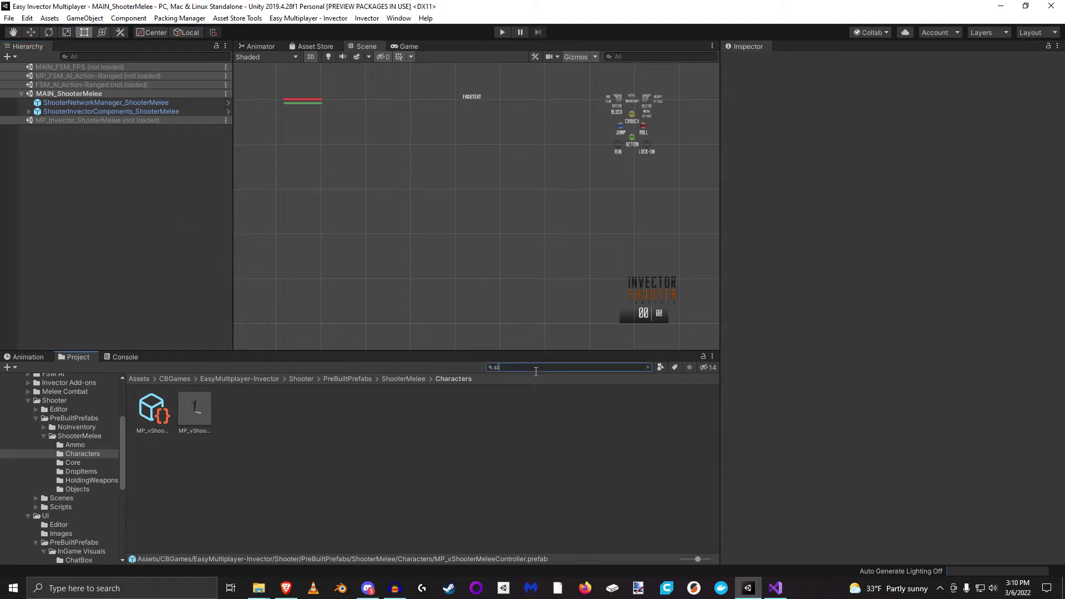
Step: Find the SimpleKillCountUI prefab in the project assets, add it to the MAIN_ShooterMelee scene, and save the scene
type("simplekill")
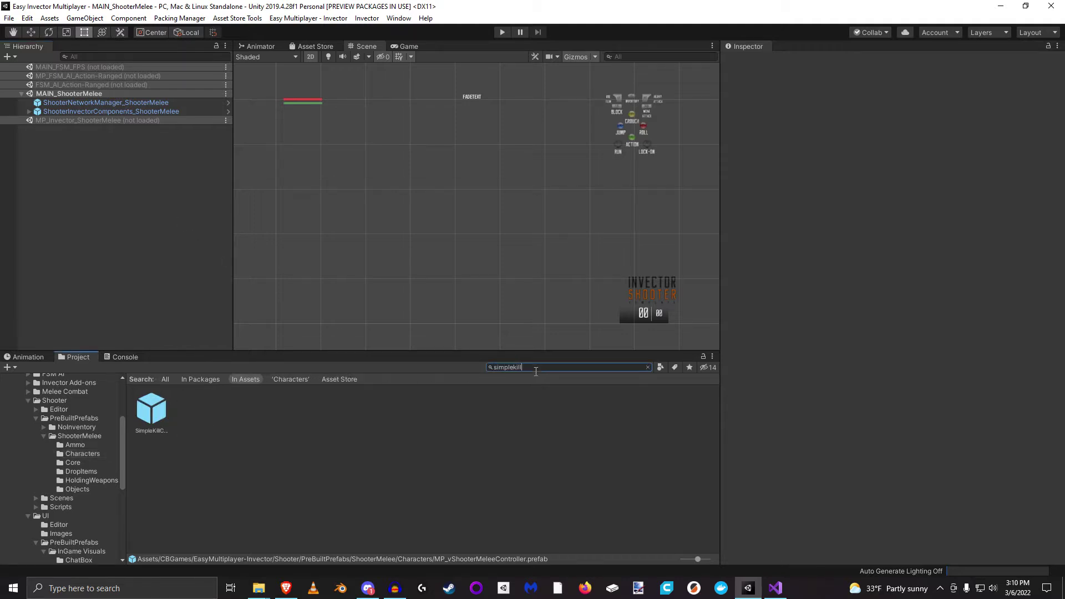
left_click(159, 410)
left_click_drag(155, 415, 113, 103)
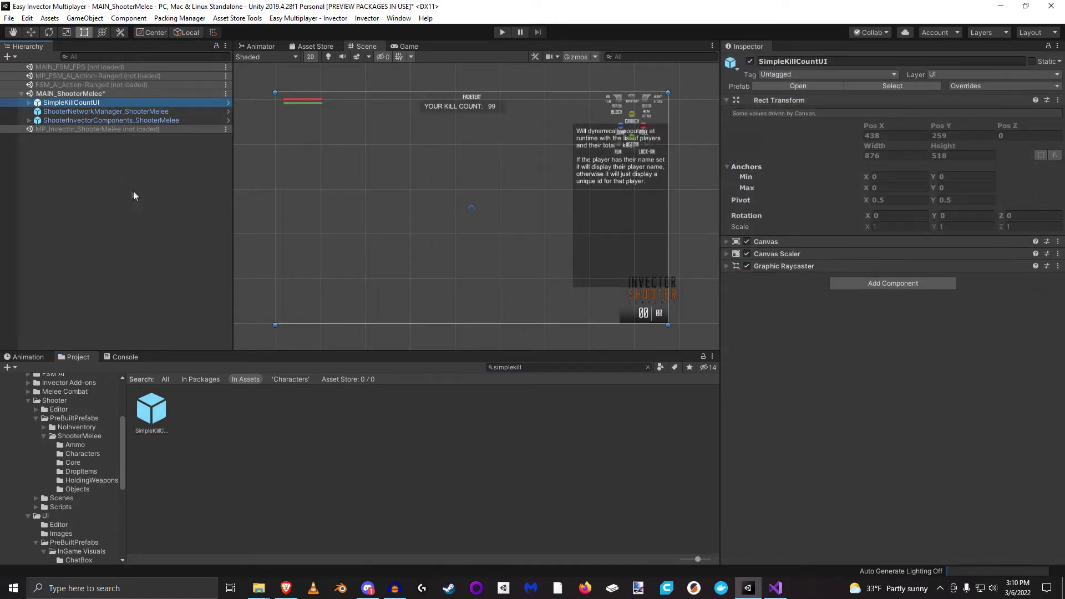
left_click(112, 185)
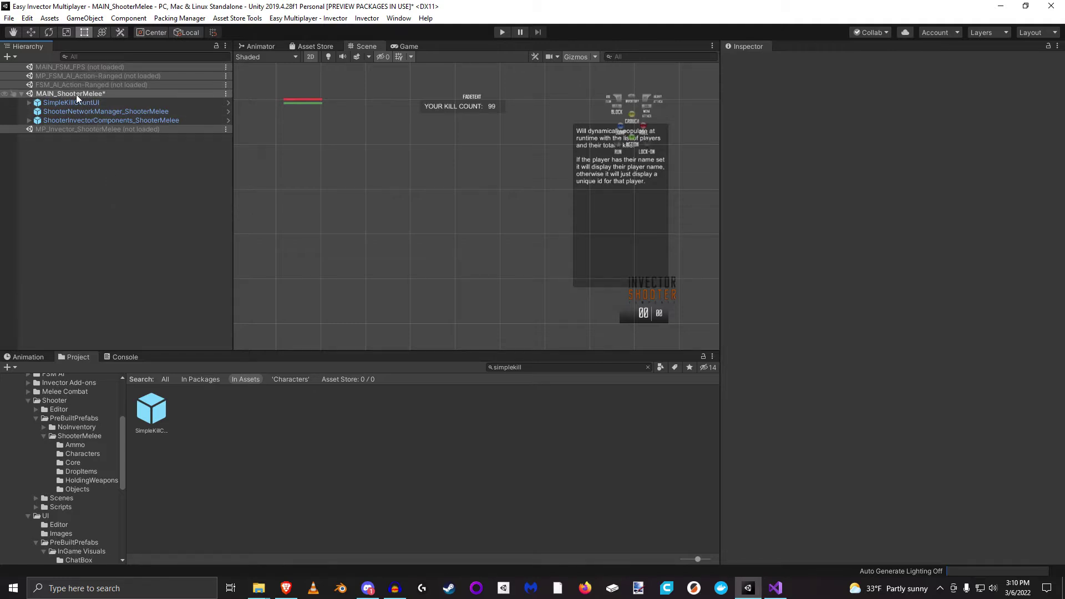
left_click(106, 102)
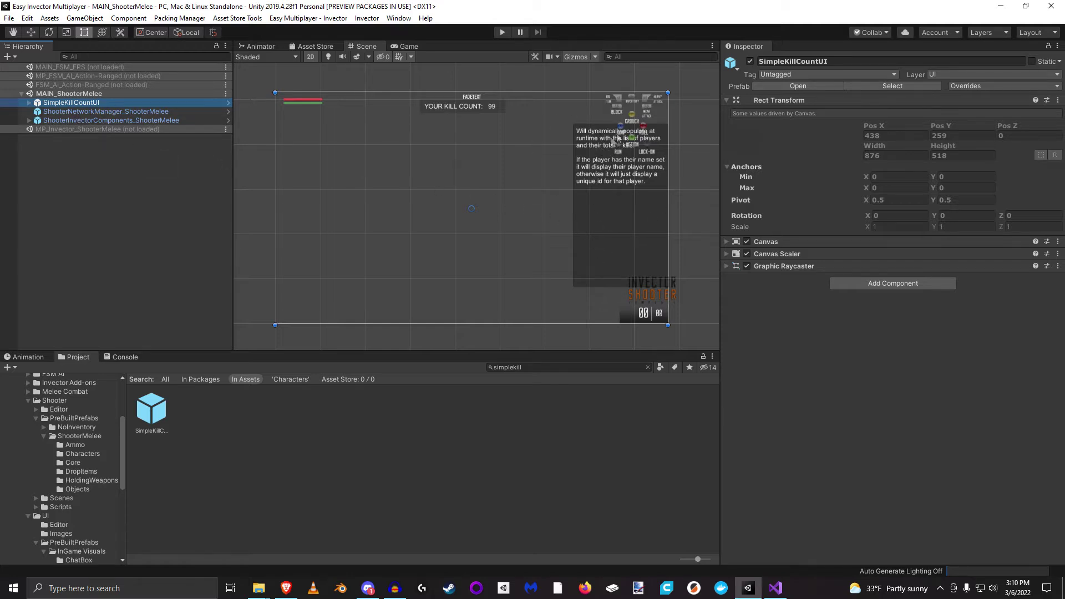
Step: Add the Kill Counter Player component to the MP_vShooterMeleeController prefab that the network manager spawns
left_click(133, 114)
left_click(911, 356)
left_click(199, 413)
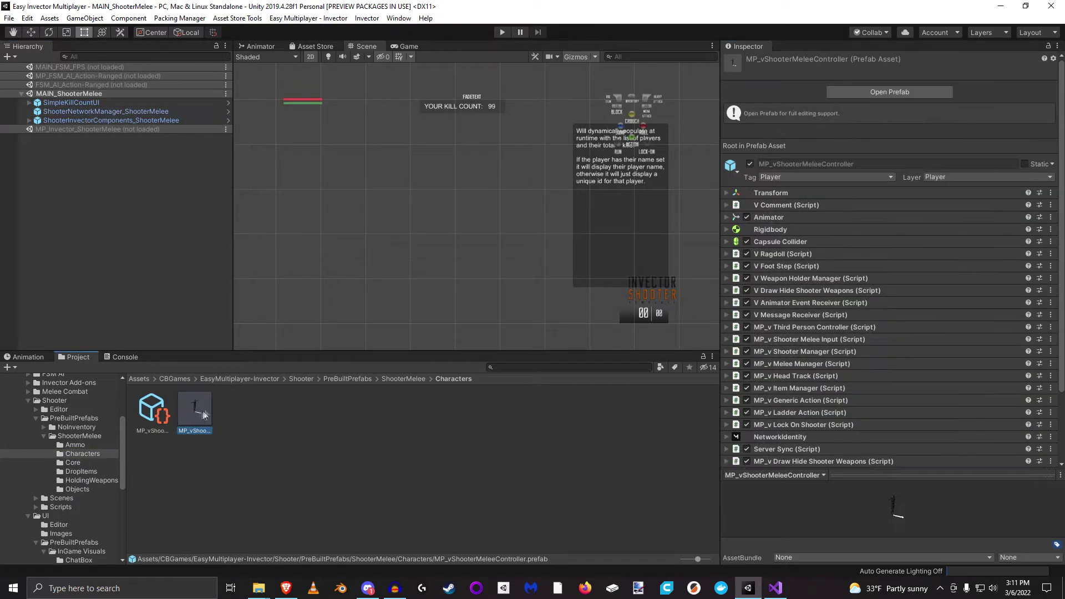
scroll(893, 344, "down", 3)
left_click(868, 456)
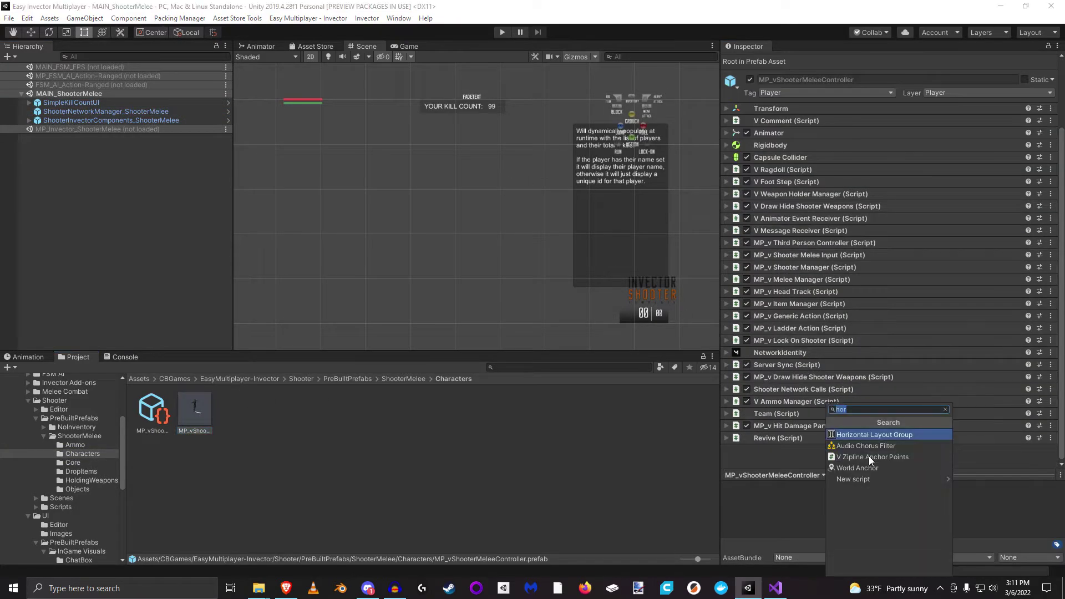
type("kill")
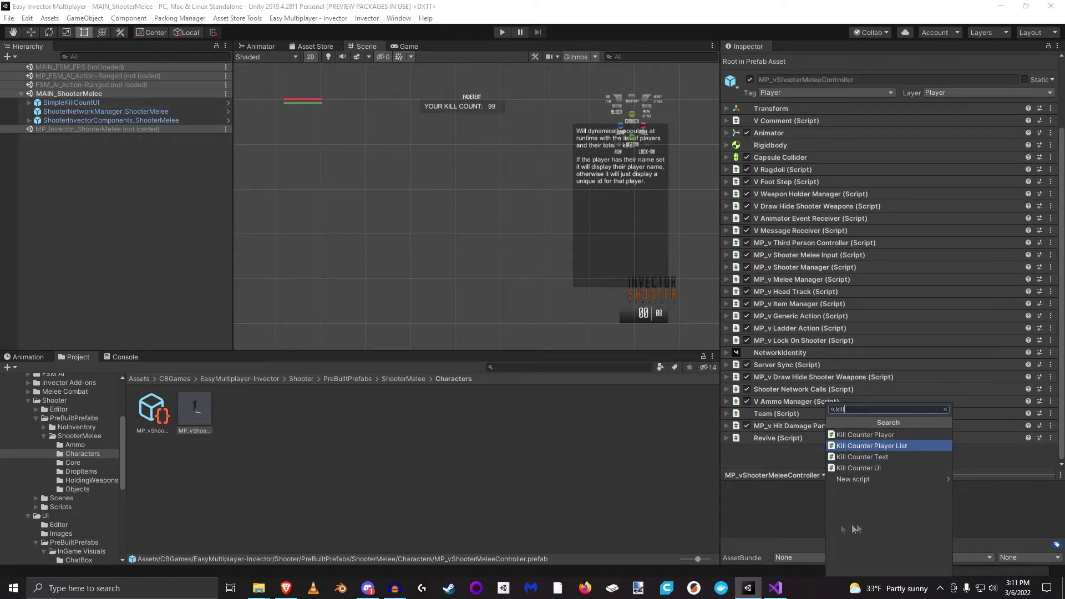
left_click(887, 434)
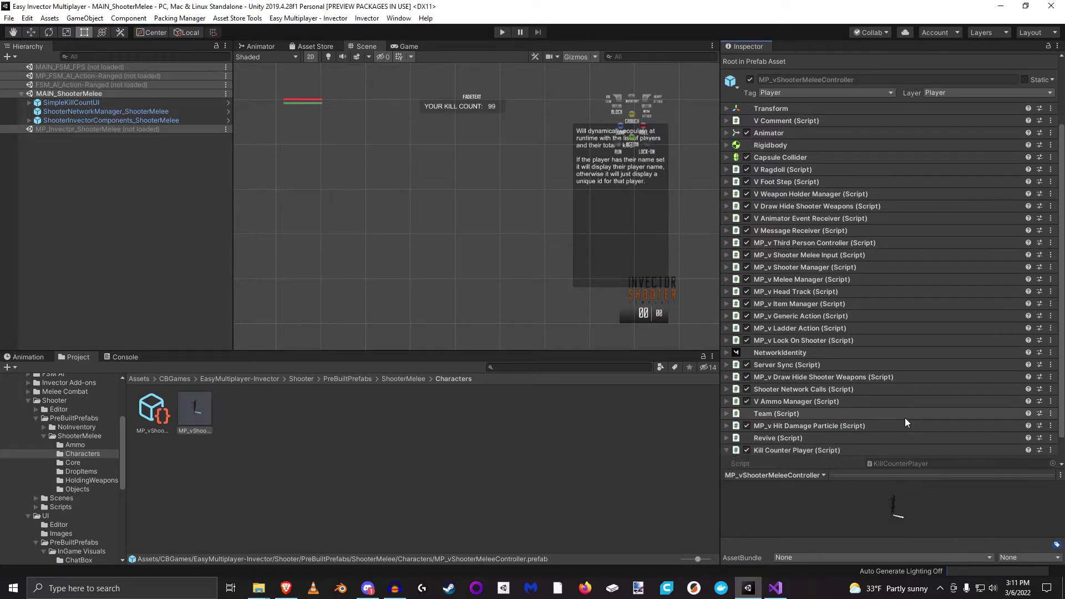
scroll(865, 371, "down", 1)
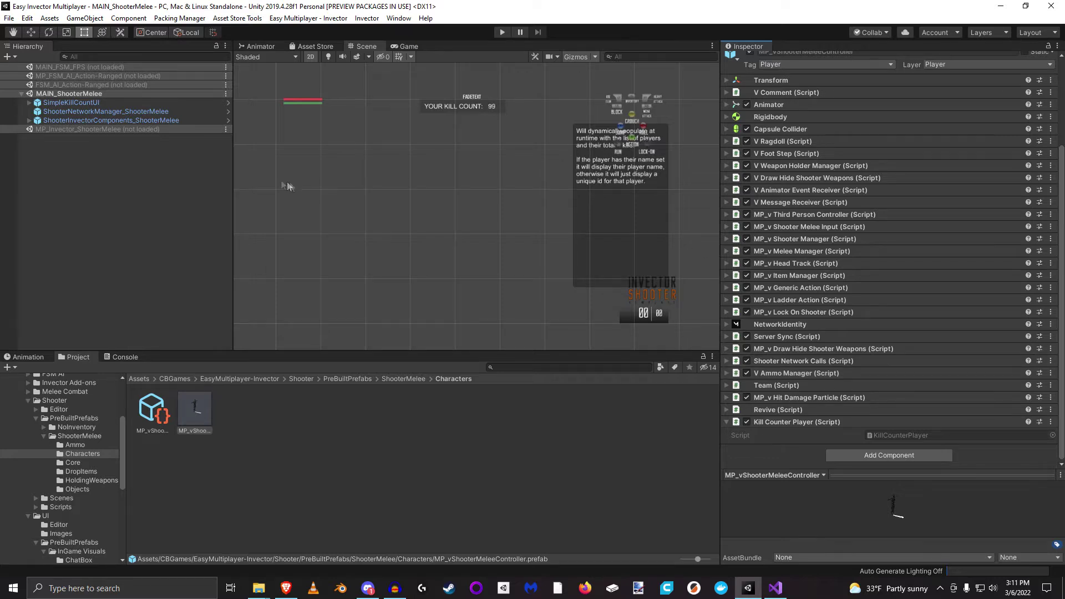
Step: Examine the Number and KillCount objects under OwnerKillCount in SimpleKillCountUI, including Number's Kill Counter Text settings
left_click(94, 104)
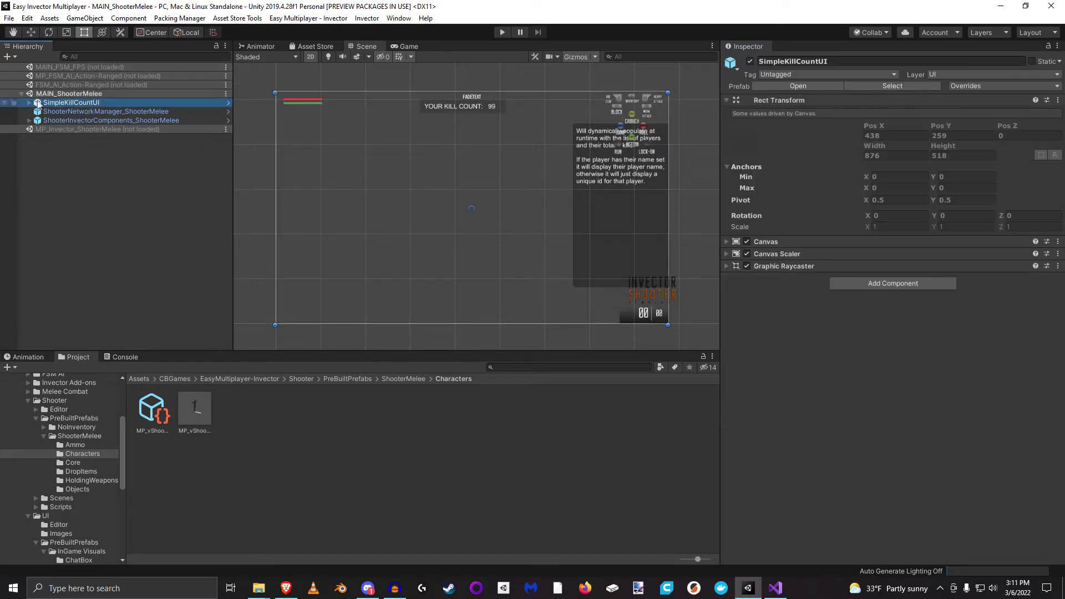
left_click(28, 103)
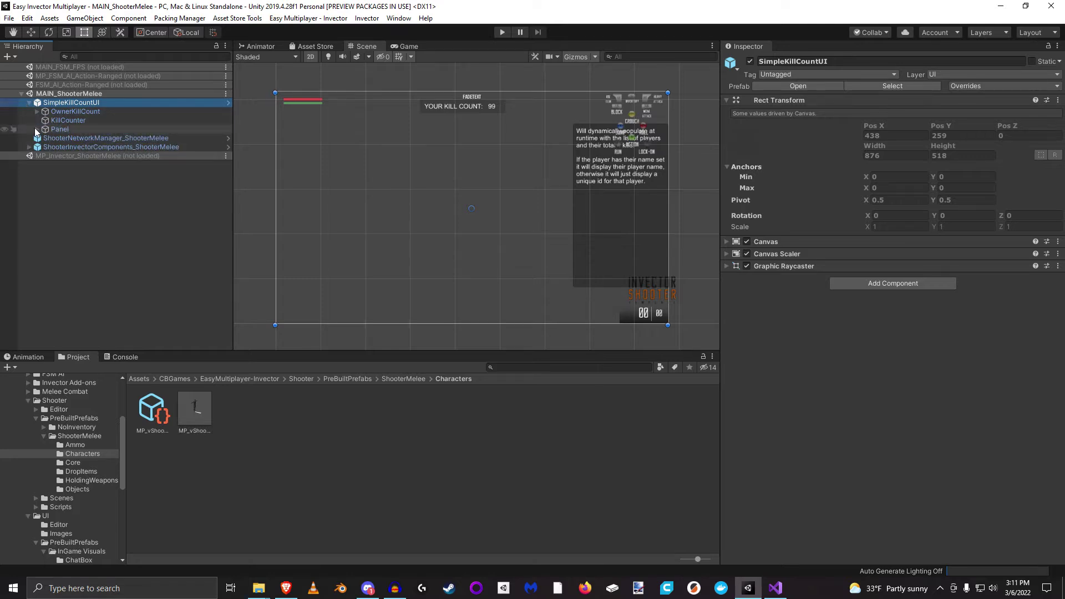
left_click(40, 111)
left_click(37, 112)
left_click(88, 138)
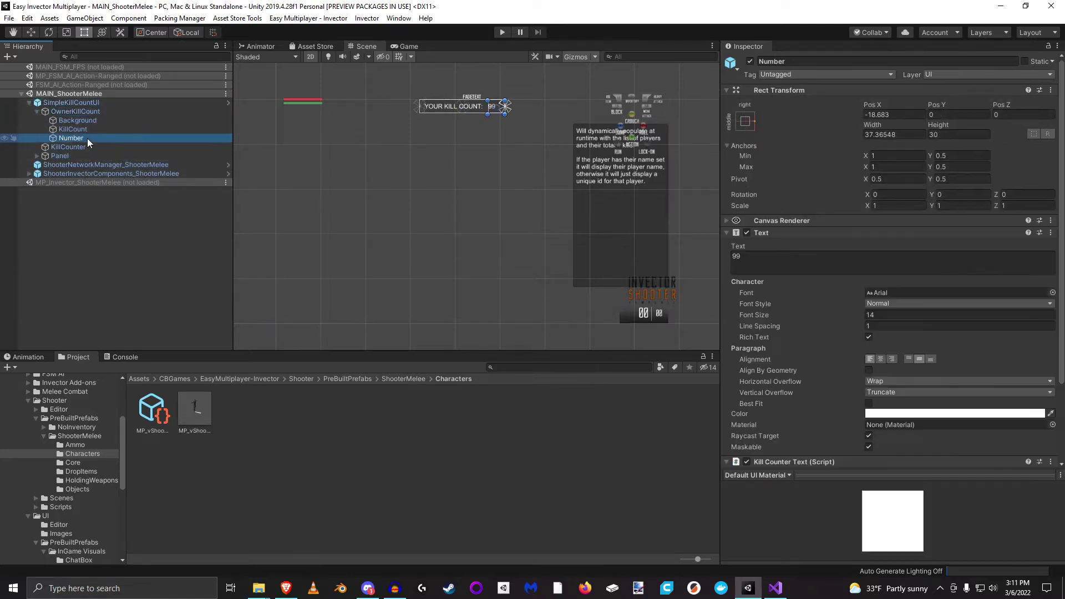
left_click(761, 232)
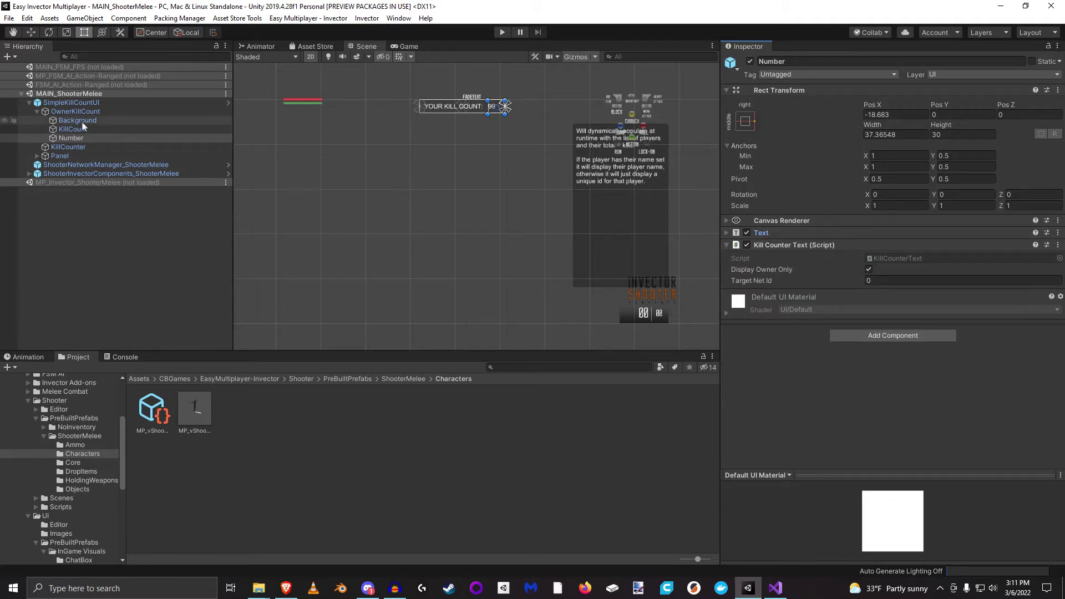
left_click(189, 129)
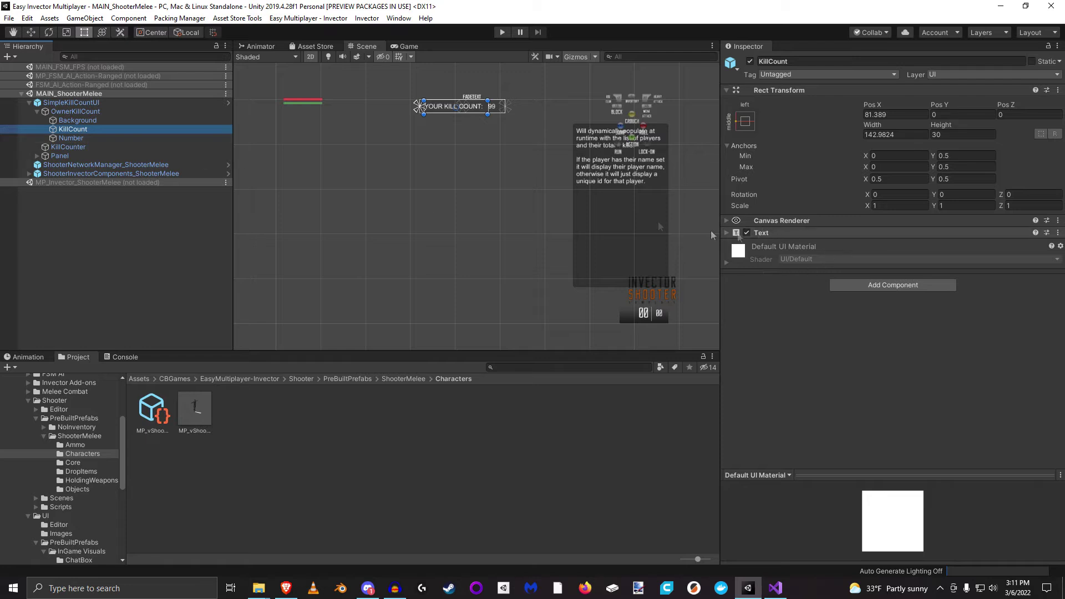
Step: Compare the scripts on KillCounter, Number and the Panel's Text object to see how the kill count UI is driven
left_click(72, 145)
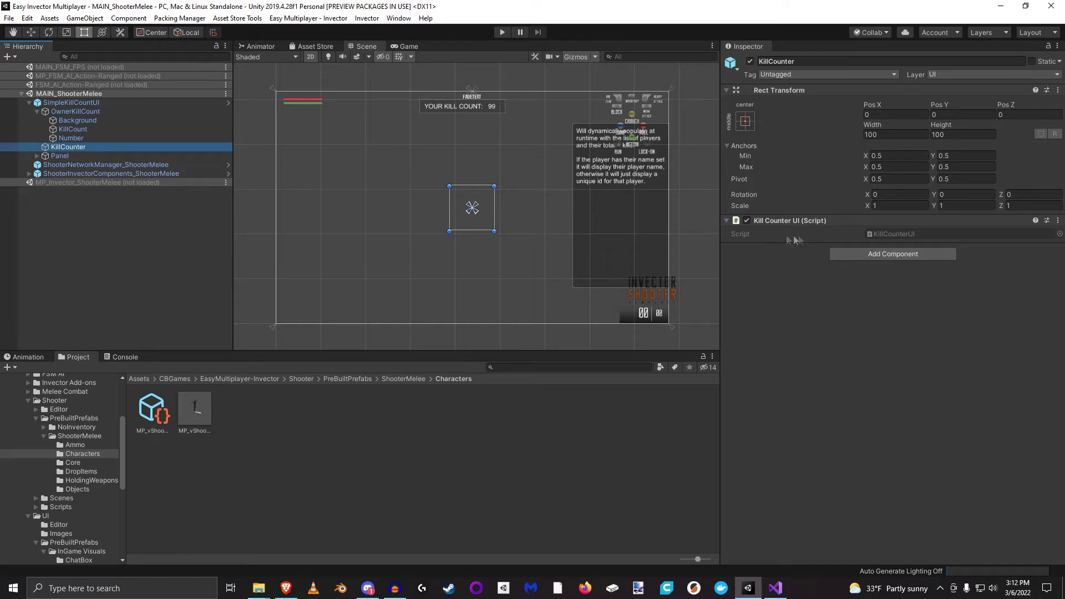
left_click(88, 138)
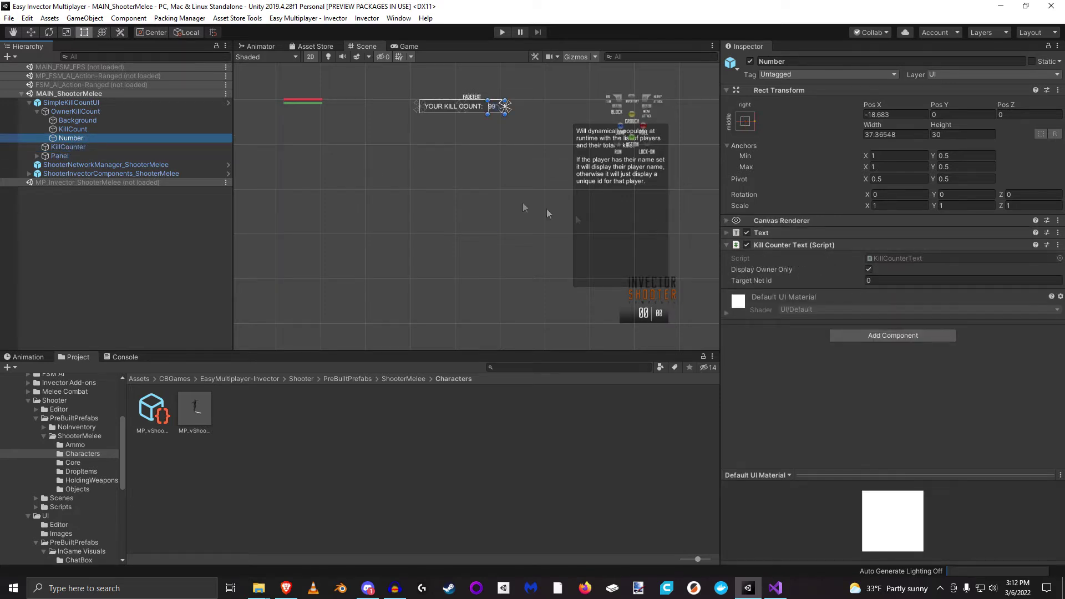
left_click(86, 147)
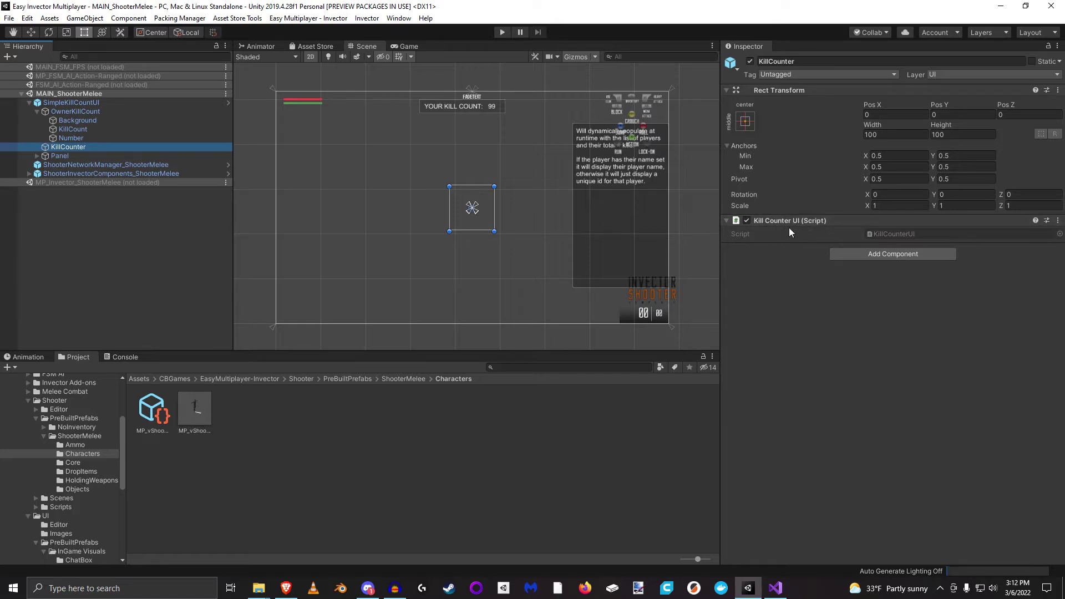
left_click(72, 138)
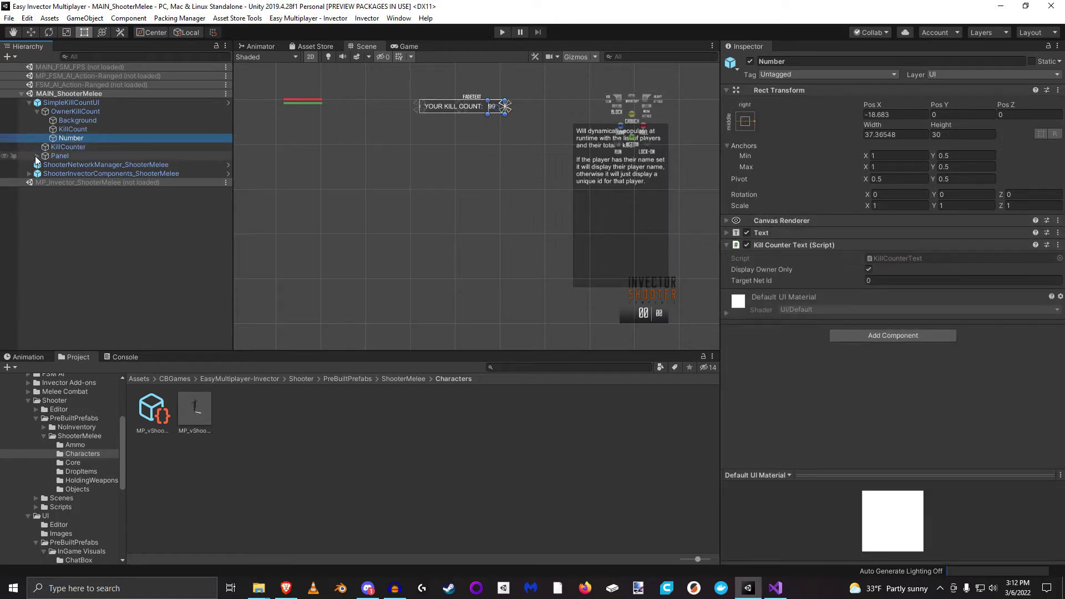
left_click(36, 155)
left_click(71, 164)
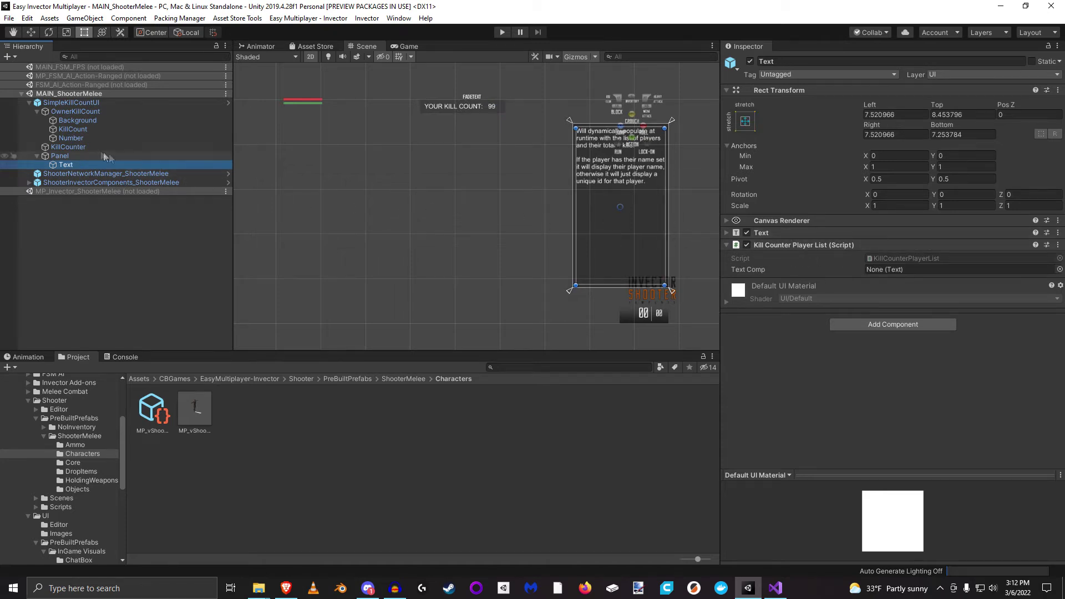
left_click(71, 146)
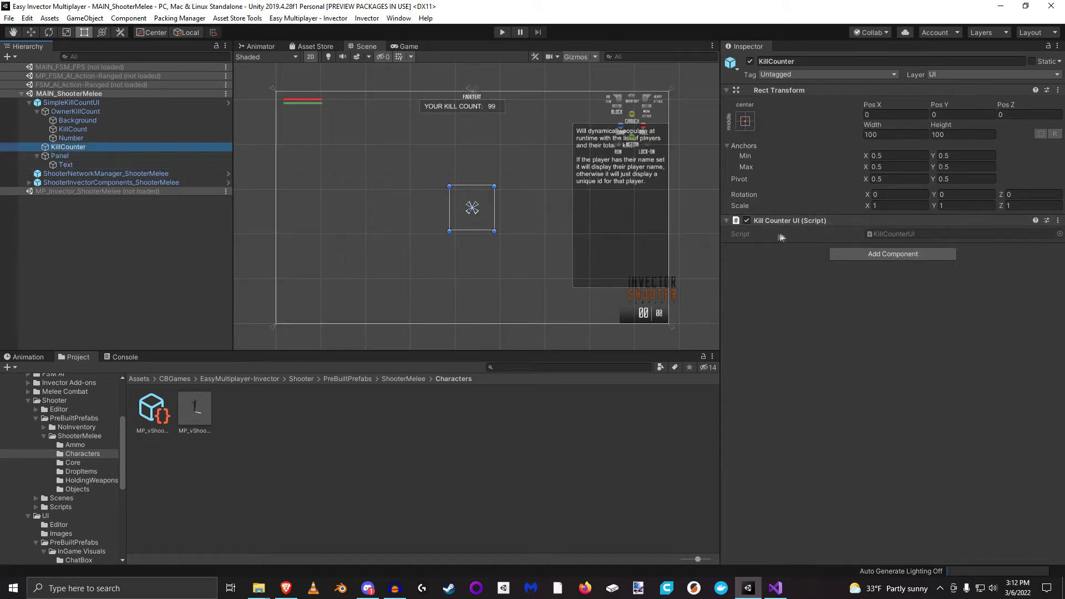
left_click(66, 165)
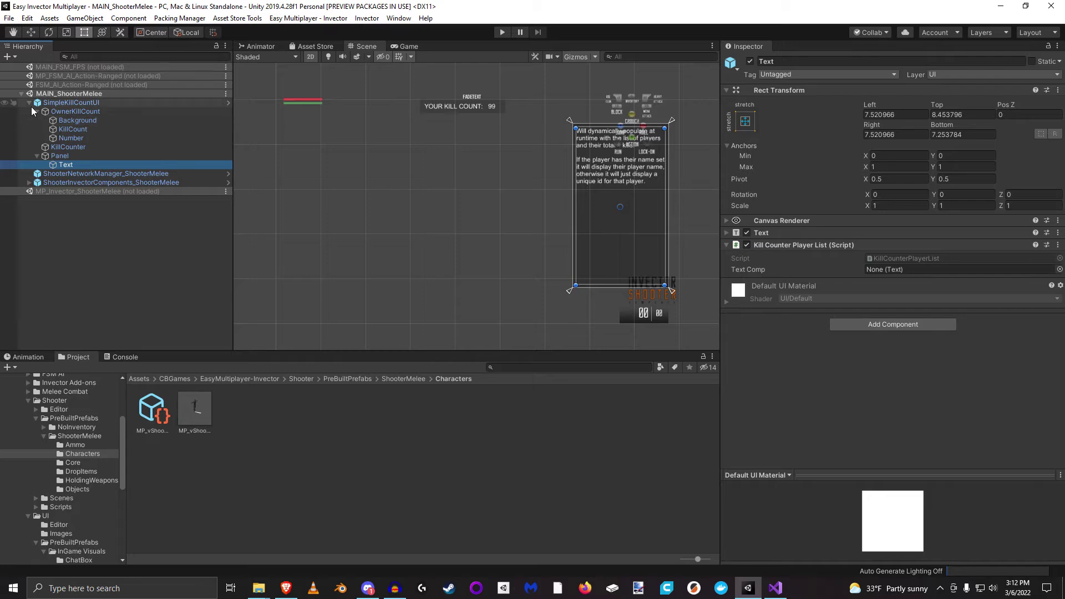
Step: Review the Kill Counter Player component on the MP_vShooterMeleeController prefab alongside KillCounter's Kill Counter UI script
left_click(194, 410)
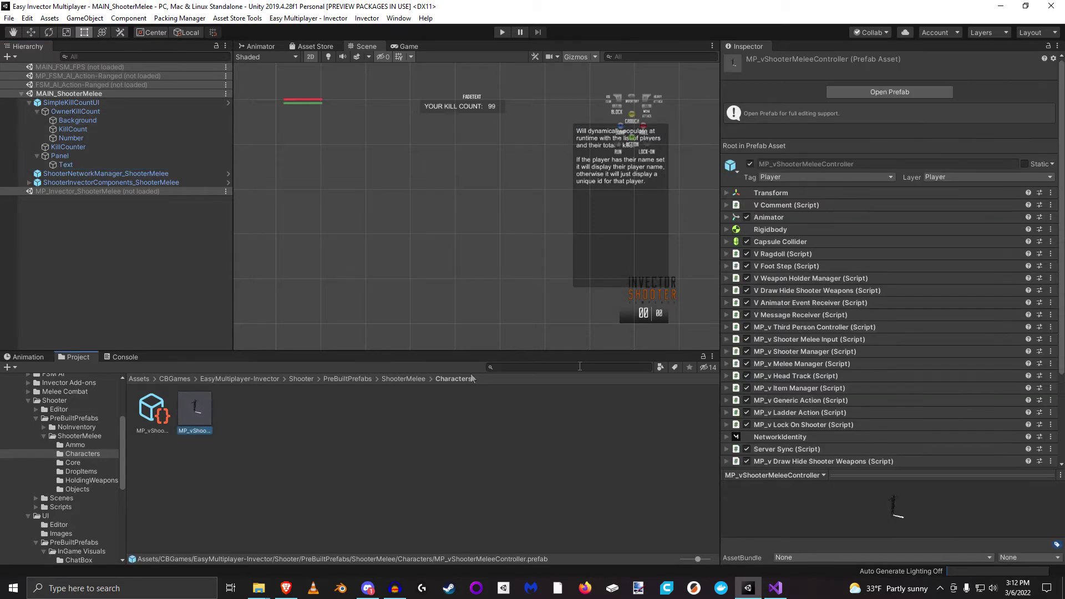
scroll(954, 292, "down", 3)
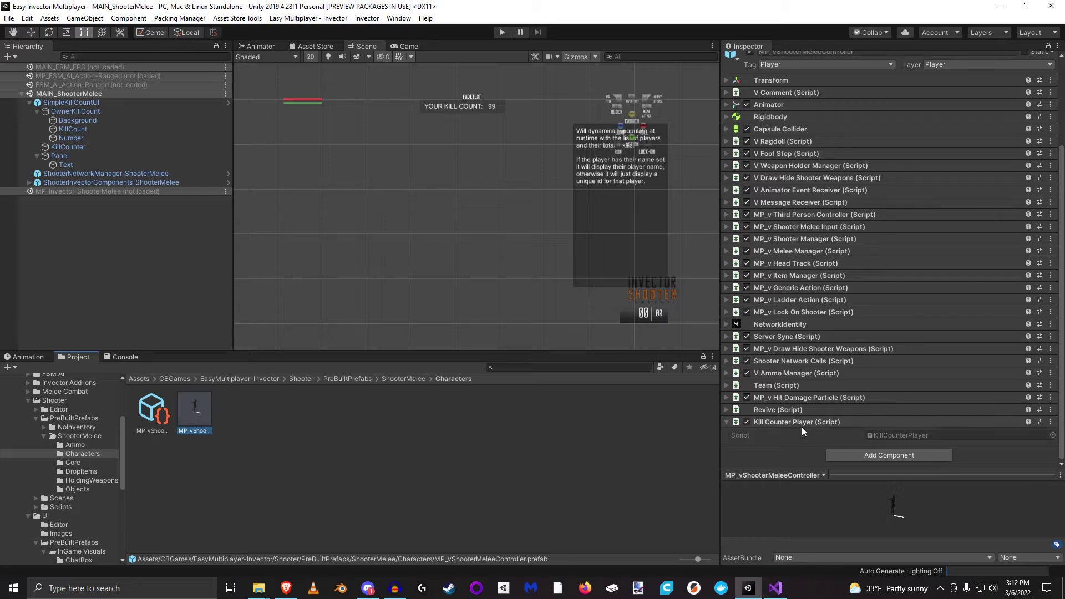
left_click(78, 148)
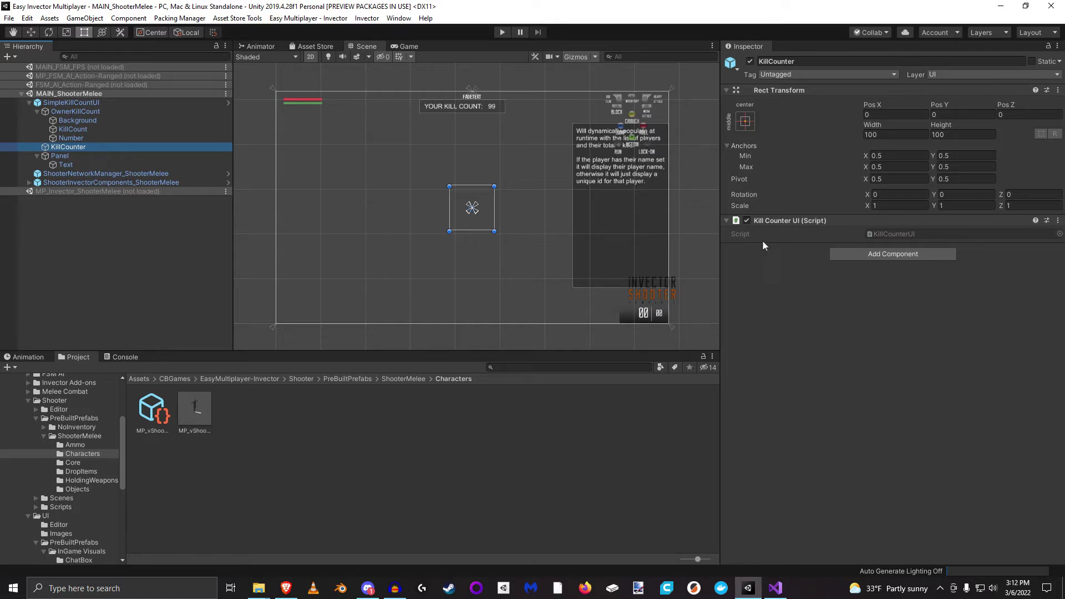
left_click(137, 269)
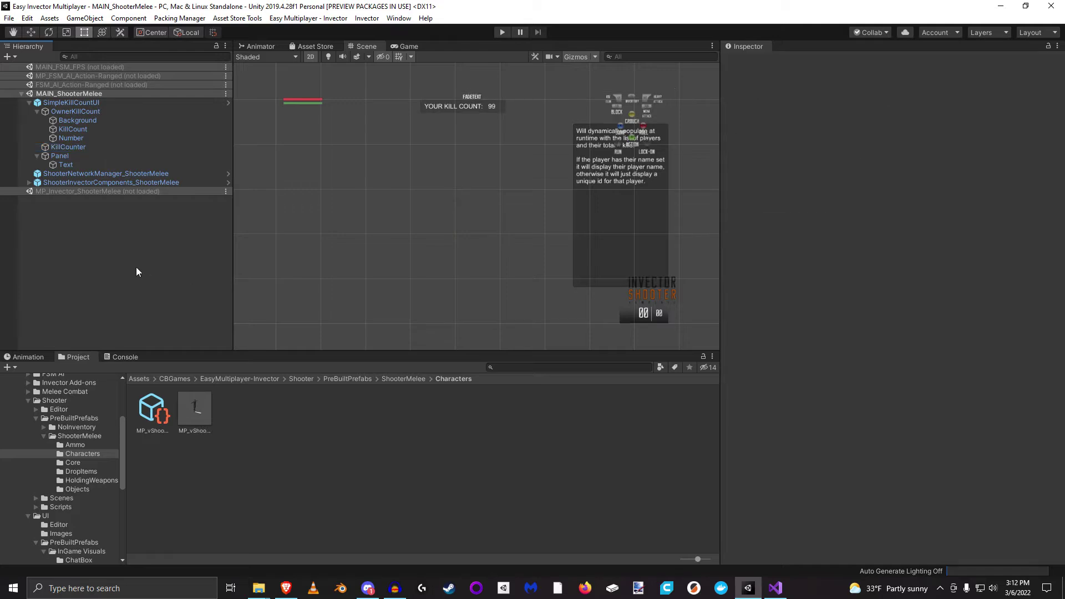
Step: Build and run the game, enter Play mode in the editor, and start the editor session as server and client
left_click(8, 18)
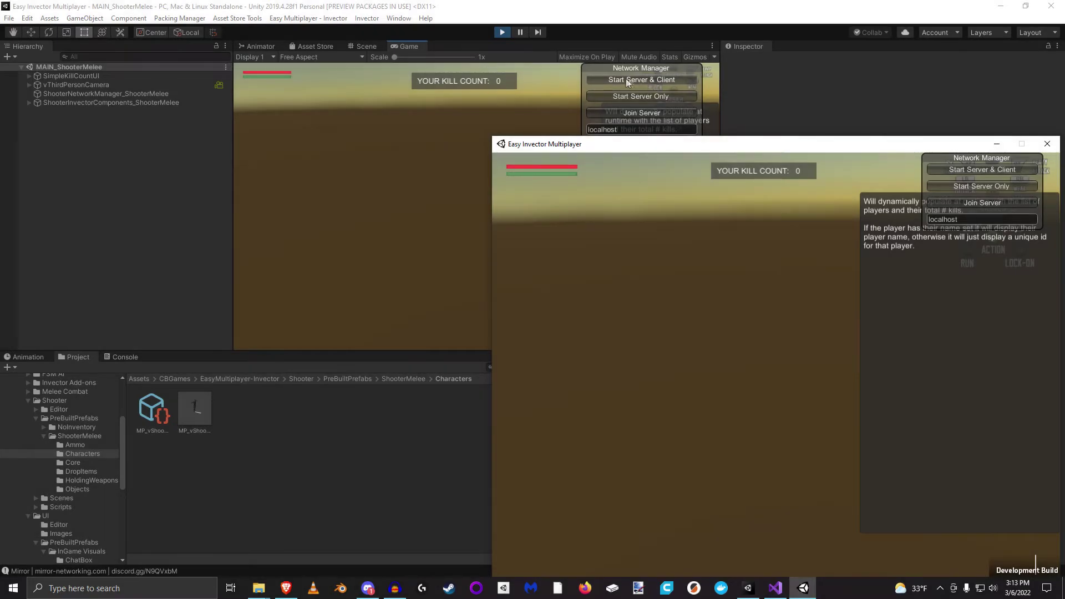
left_click(627, 81)
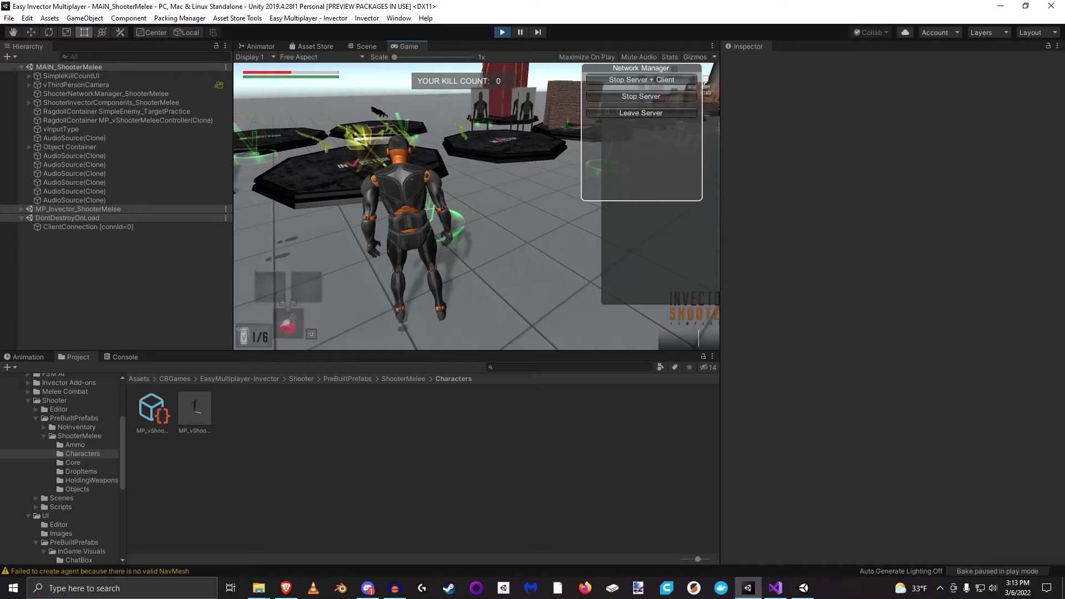
Step: Turn off Debug Window on the running ShooterNetworkManager_ShooterMelee object
key("super")
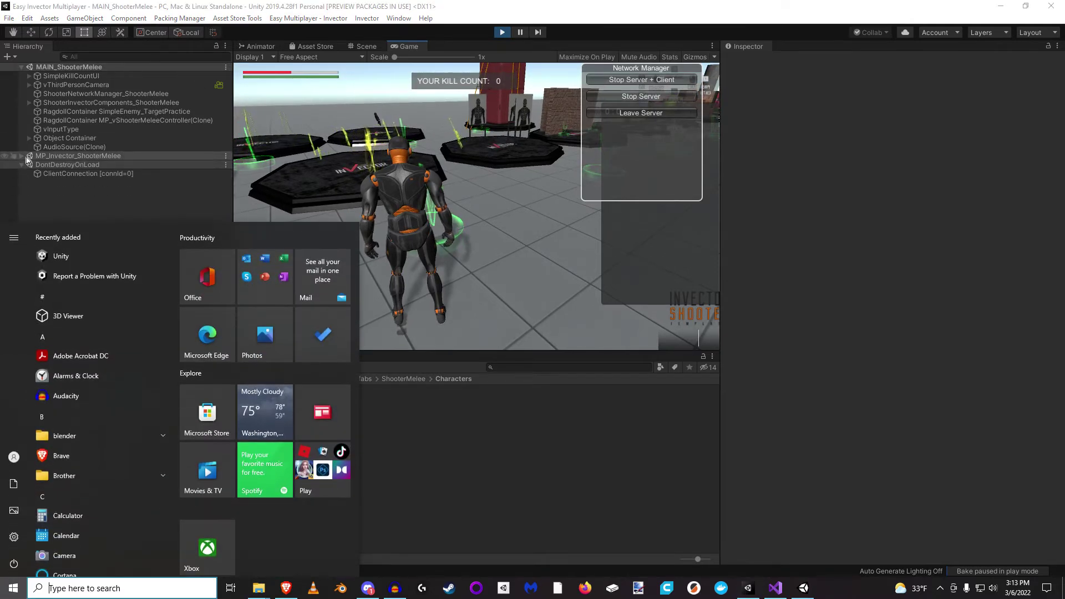
left_click(21, 147)
left_click(22, 147)
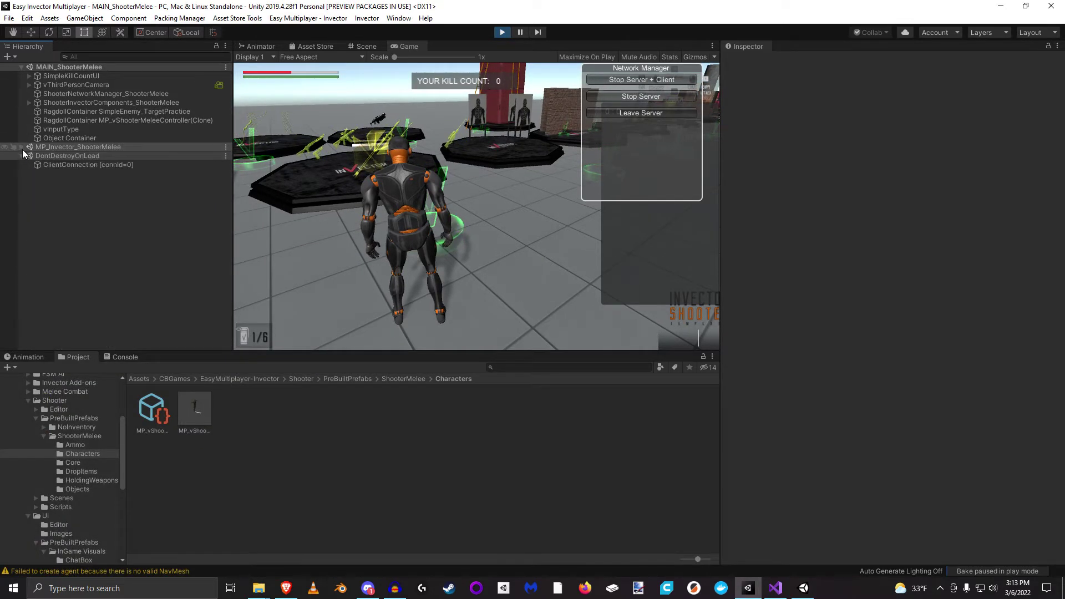
left_click(80, 95)
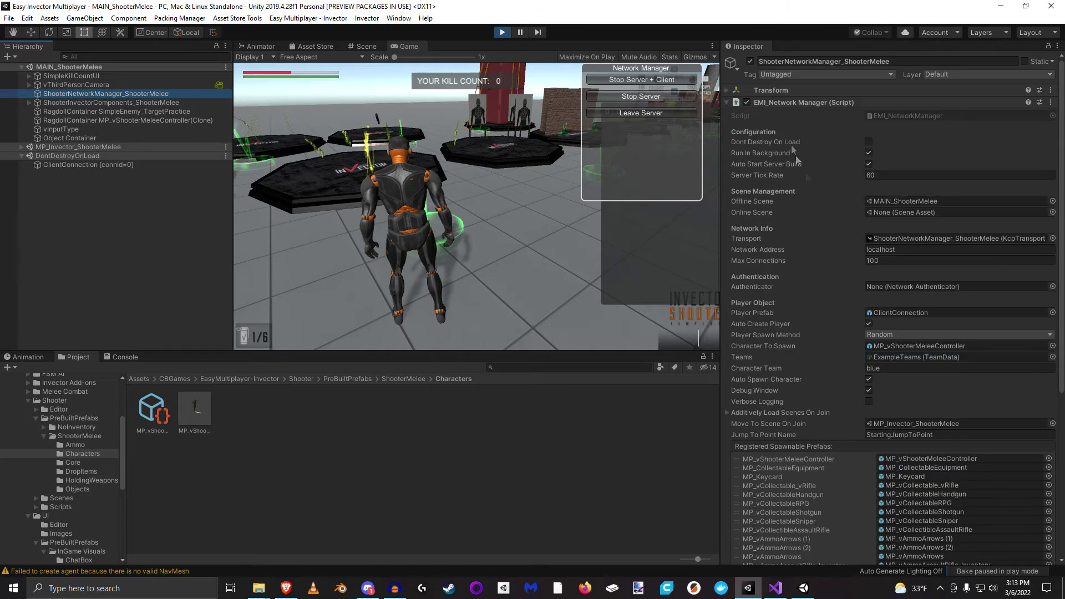
left_click(868, 390)
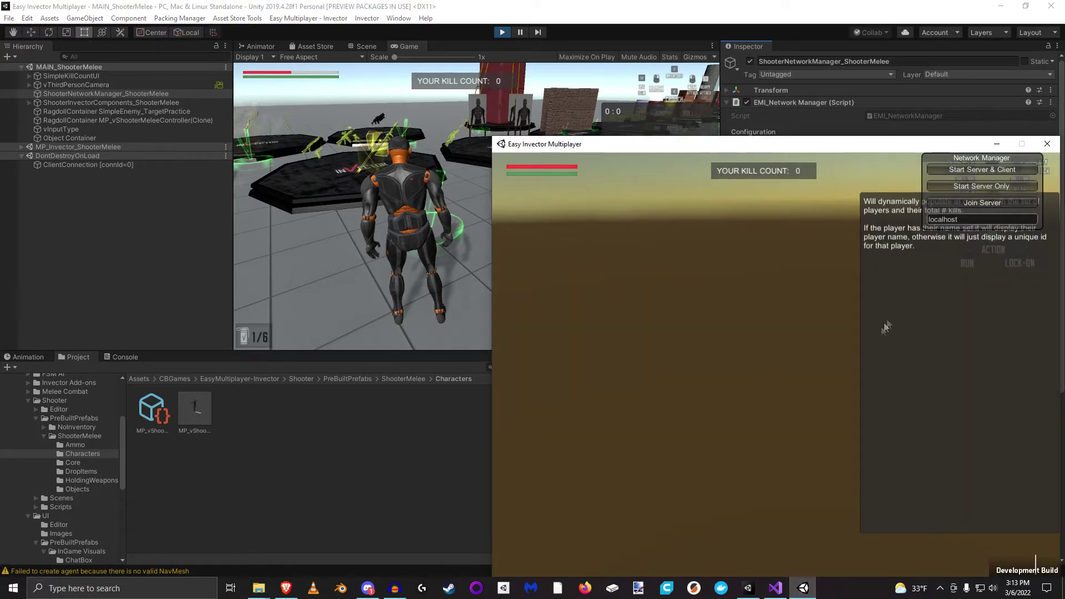
Step: Join the localhost server from the standalone build and inspect the Conn Id of the joined player's ClientConnection object
left_click(969, 203)
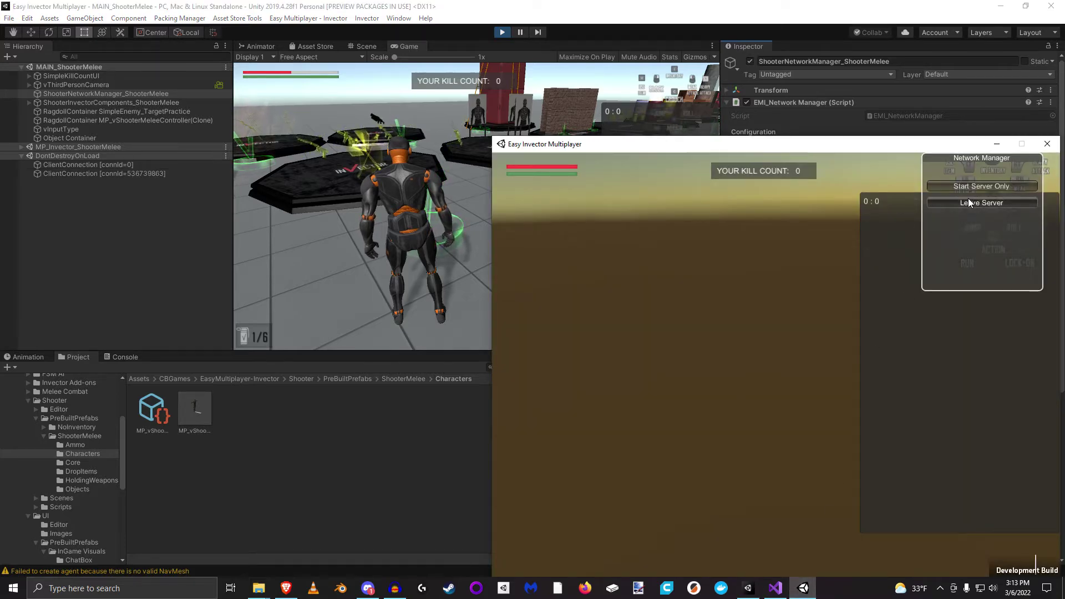
key("d")
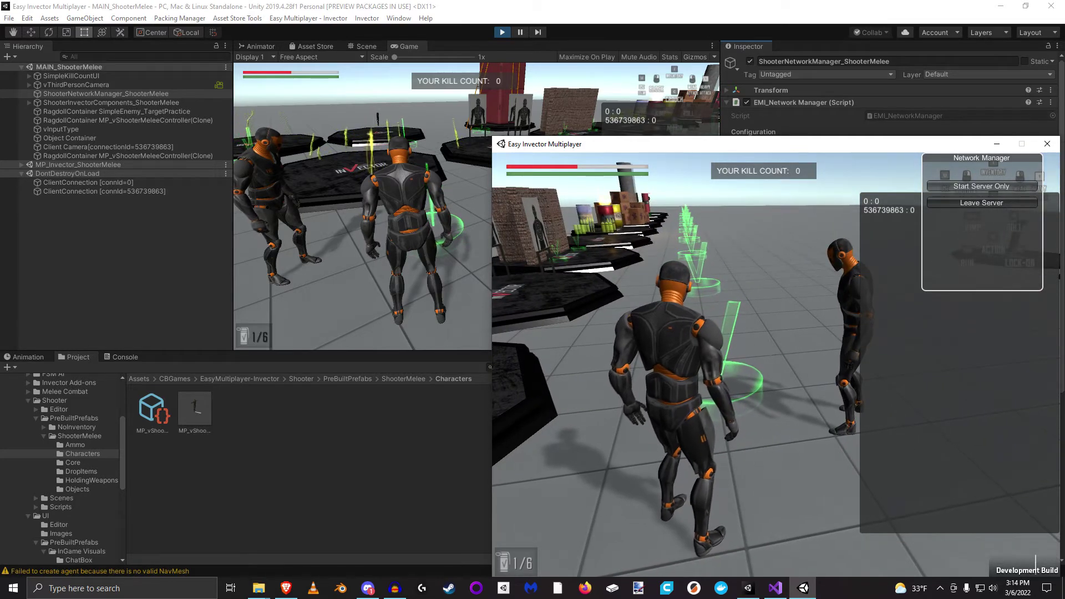
key("super")
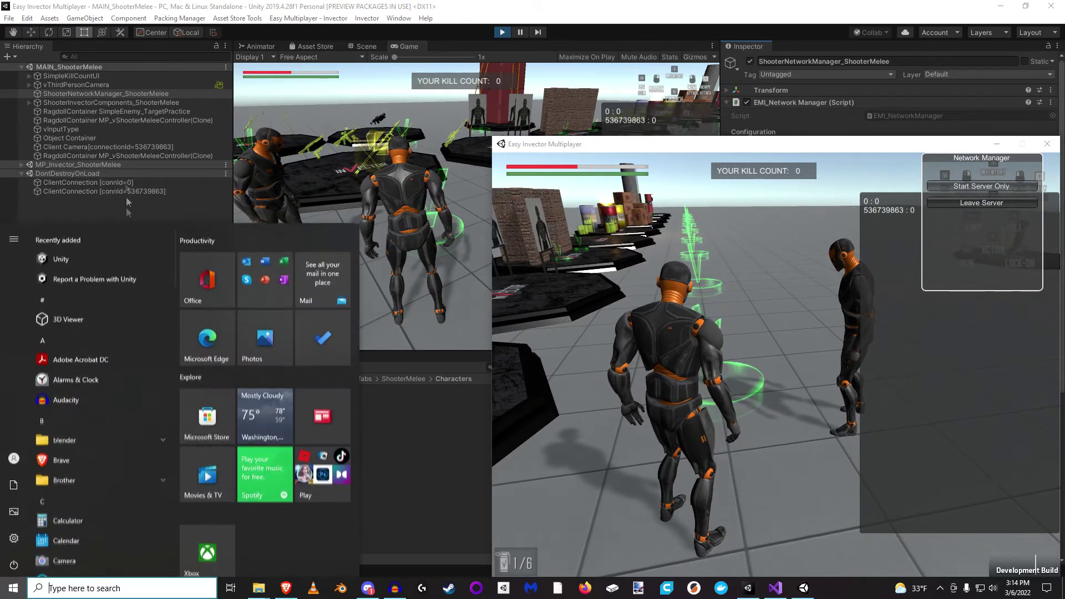
left_click(91, 192)
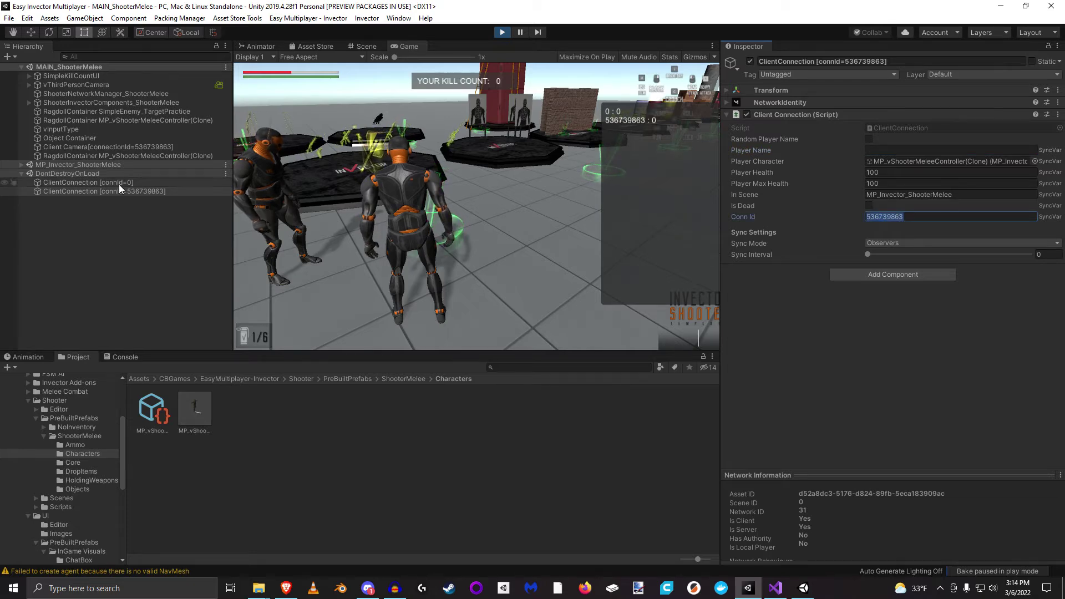
Step: In the standalone build, run the character to a weapon pickup, equip the rifle, and shoot the editor's player dead
left_click(803, 588)
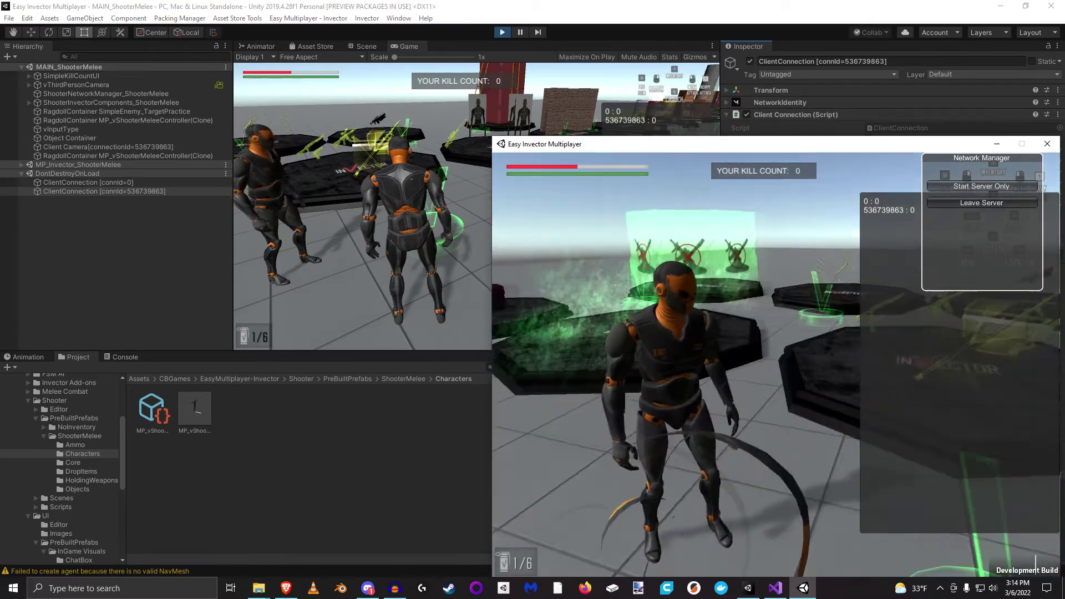
key("w")
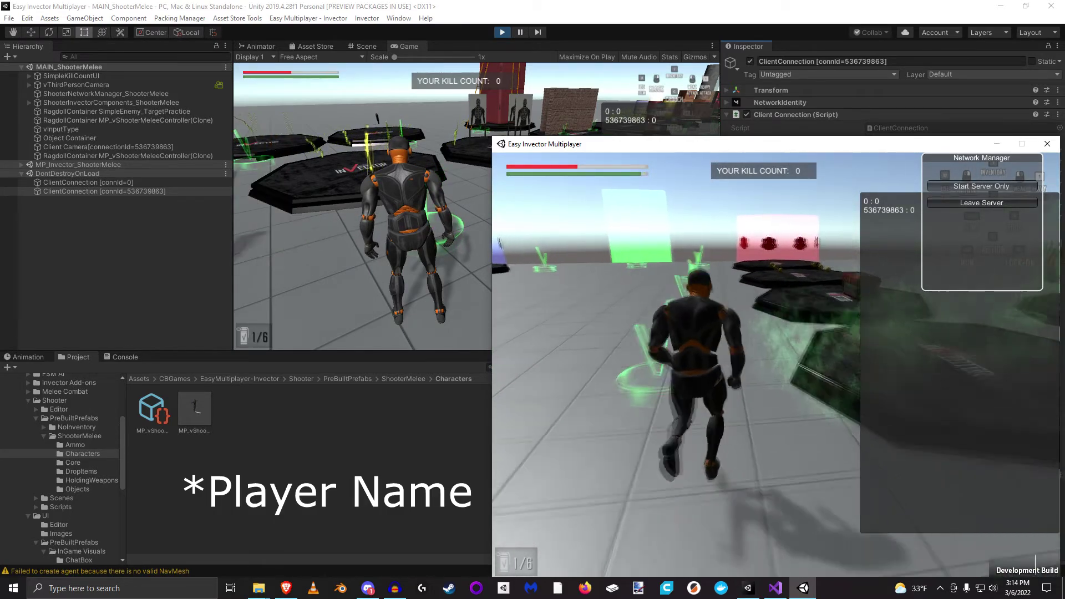
key("w")
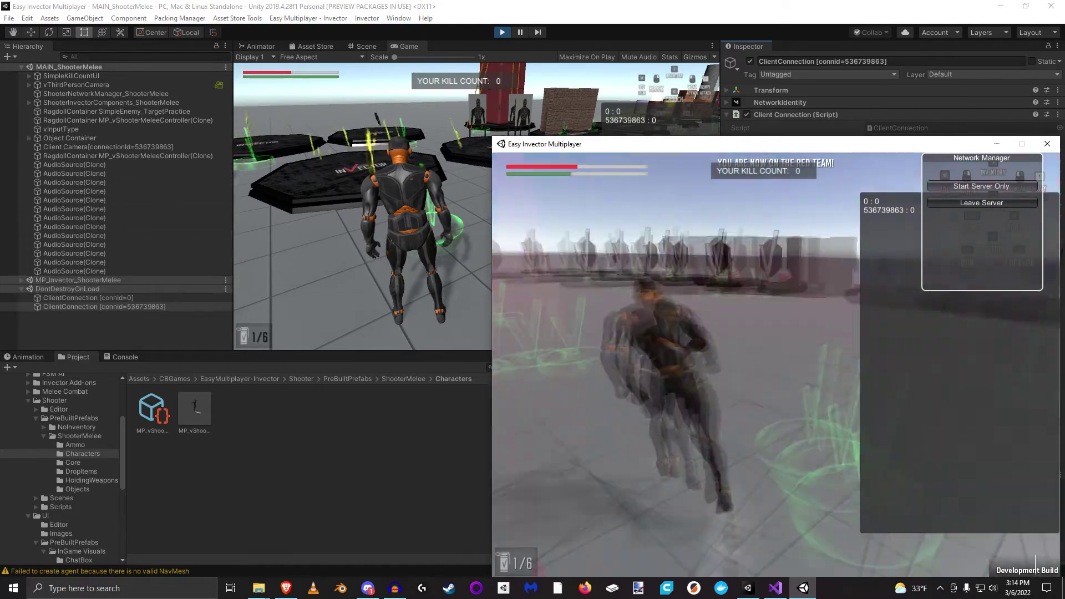
key("w")
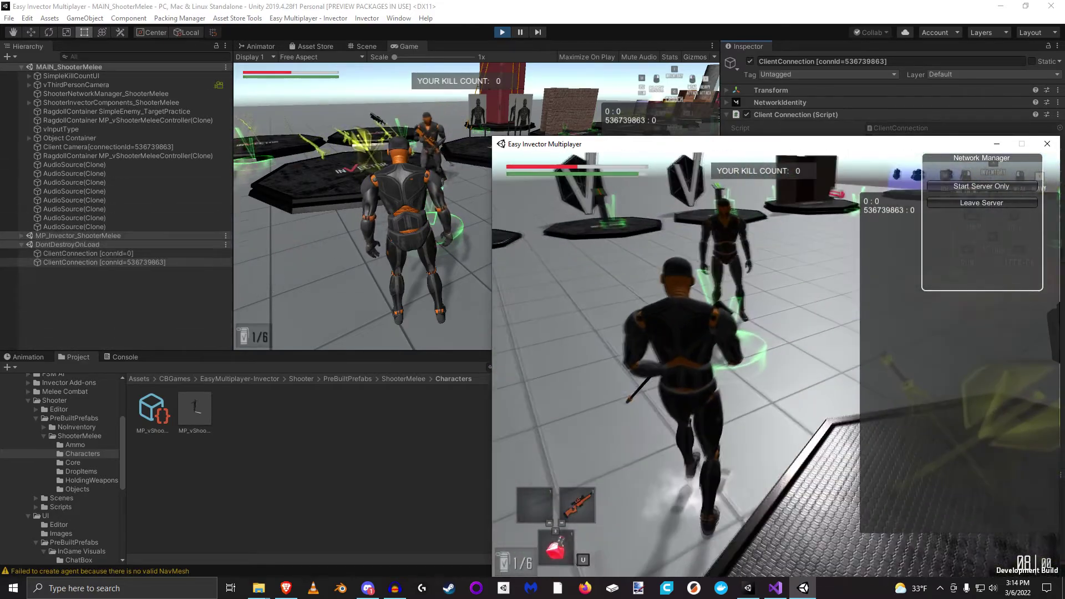
key("w")
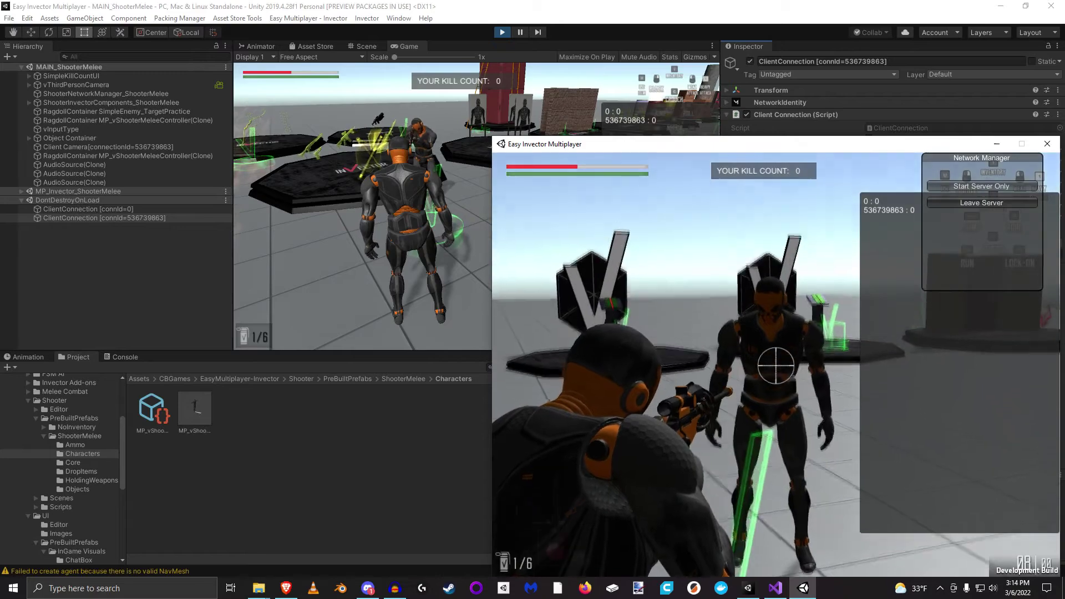
left_click(776, 366)
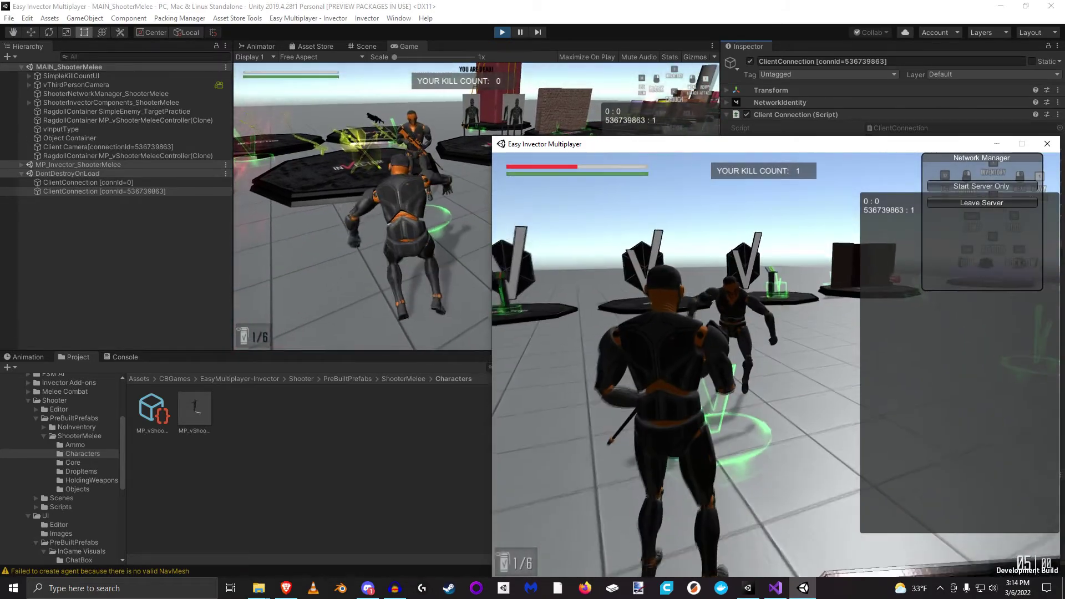
Step: Shoot the respawned editor player with the rifle for a second kill, still playing in the standalone build
key("a")
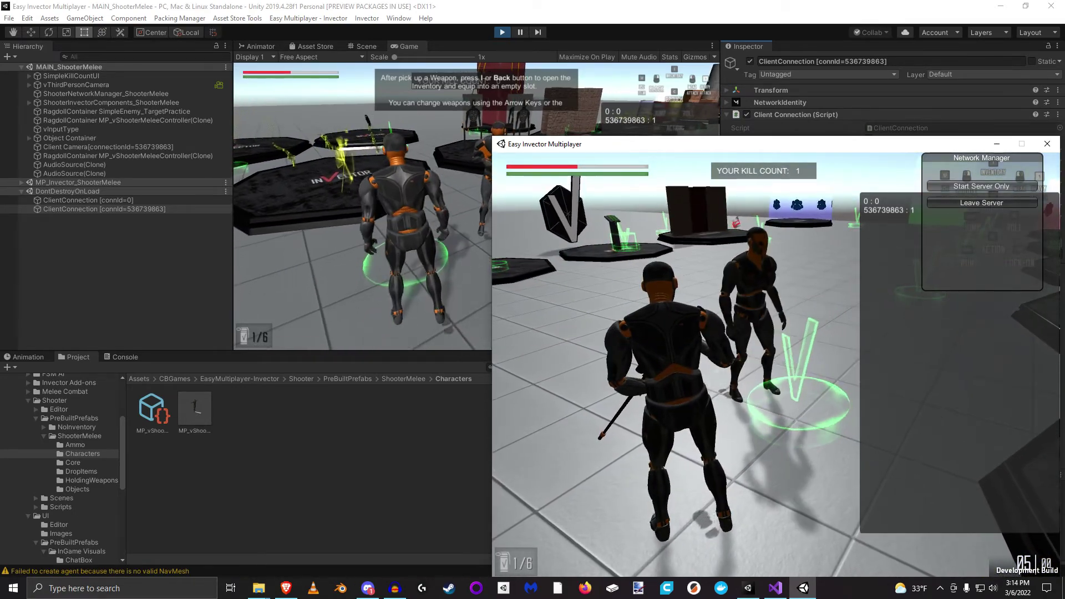
left_click(776, 365)
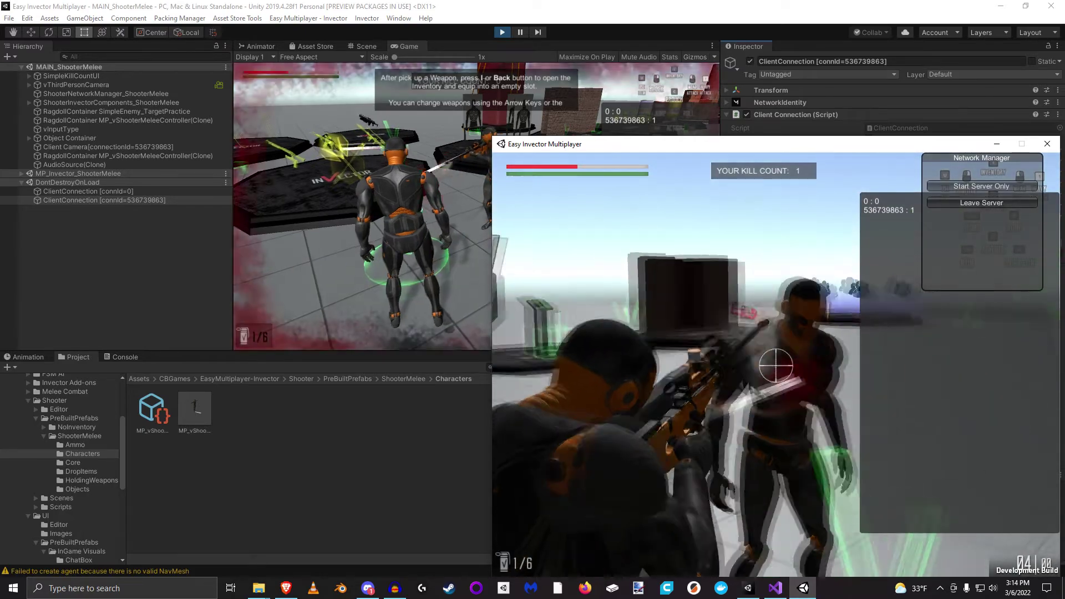
left_click(775, 365)
left_click(776, 366)
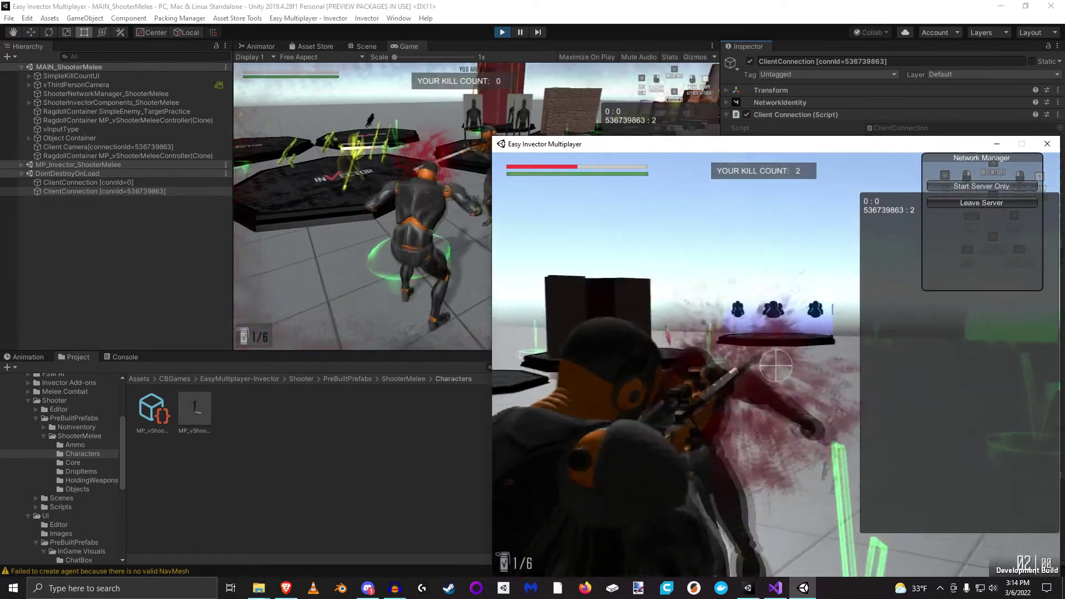
key("w")
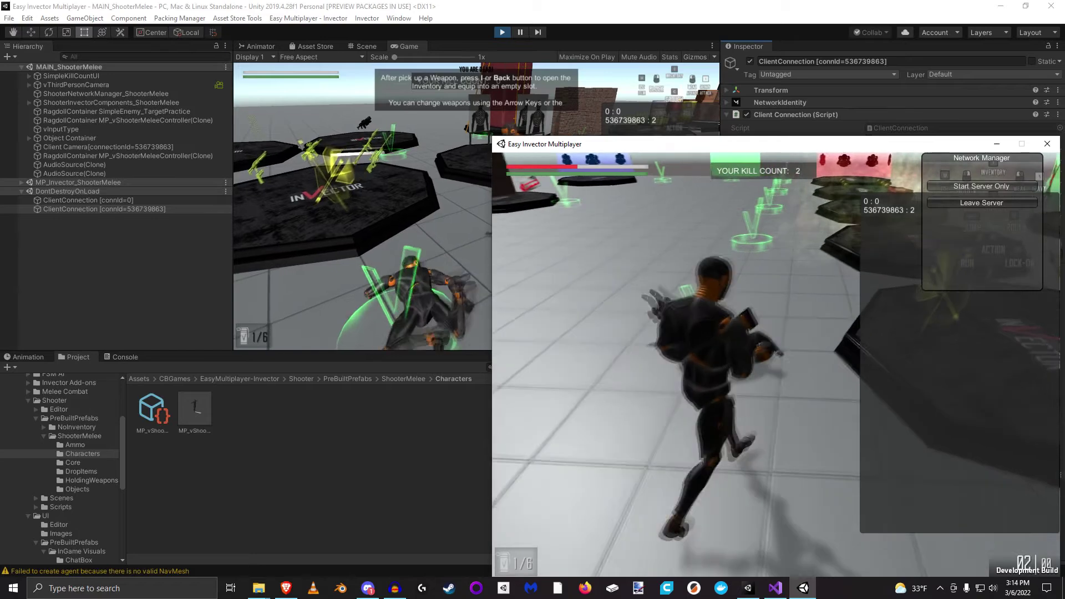
Step: Switch to the editor's Game view, pick up a weapon with the host character, and kill the standalone build's player
key("super")
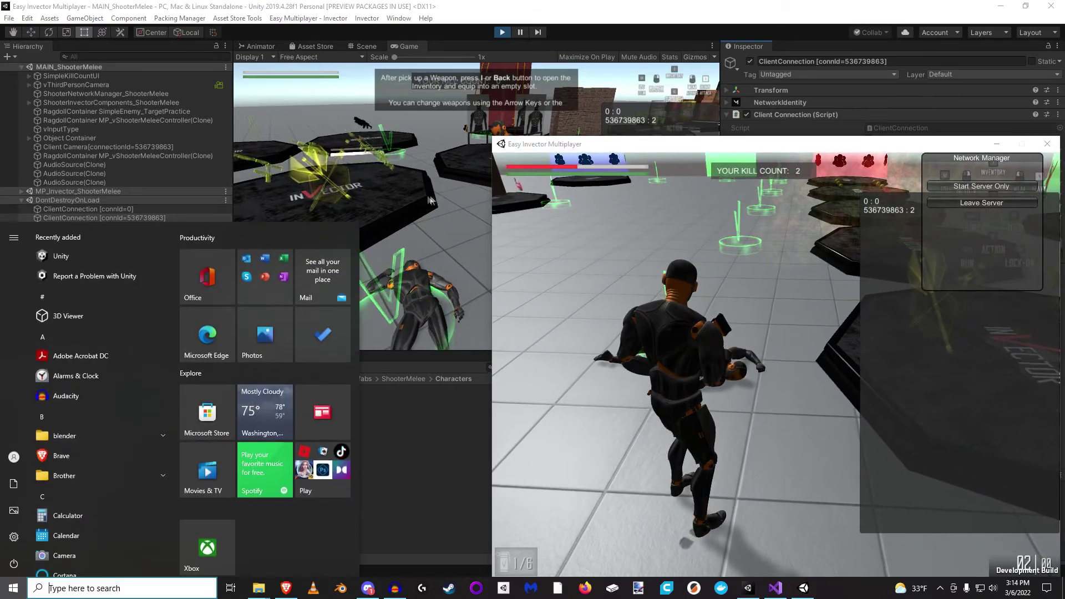
left_click(452, 149)
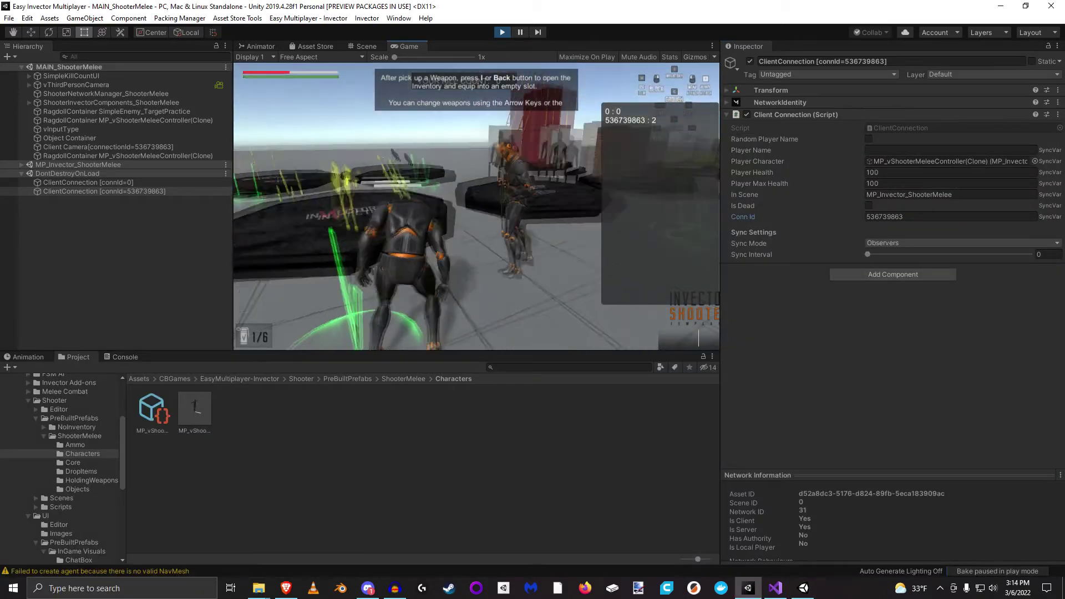
key("s")
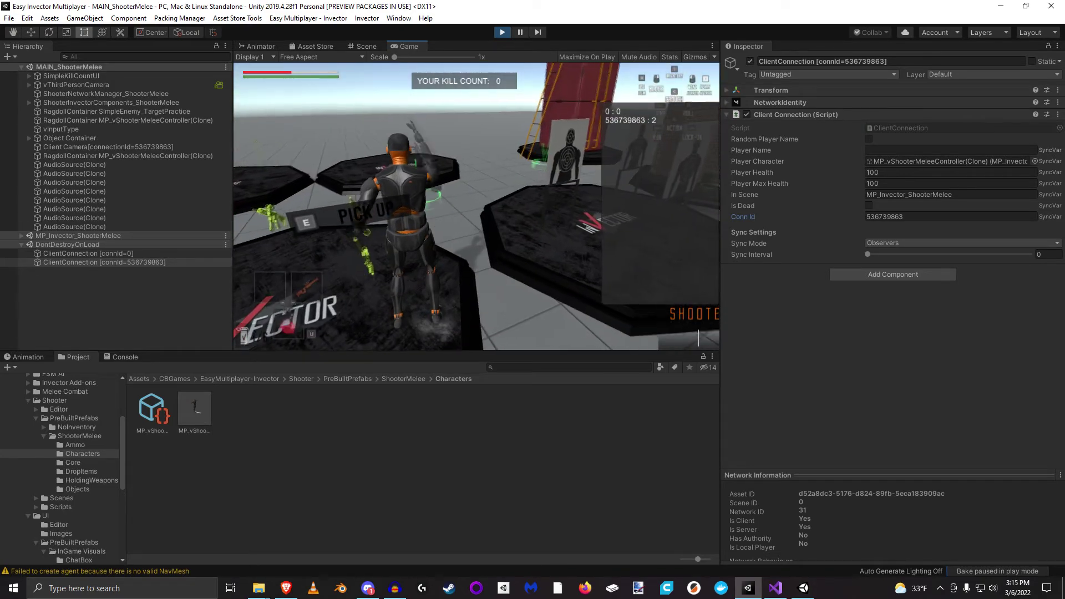
key("w")
right_click(476, 206)
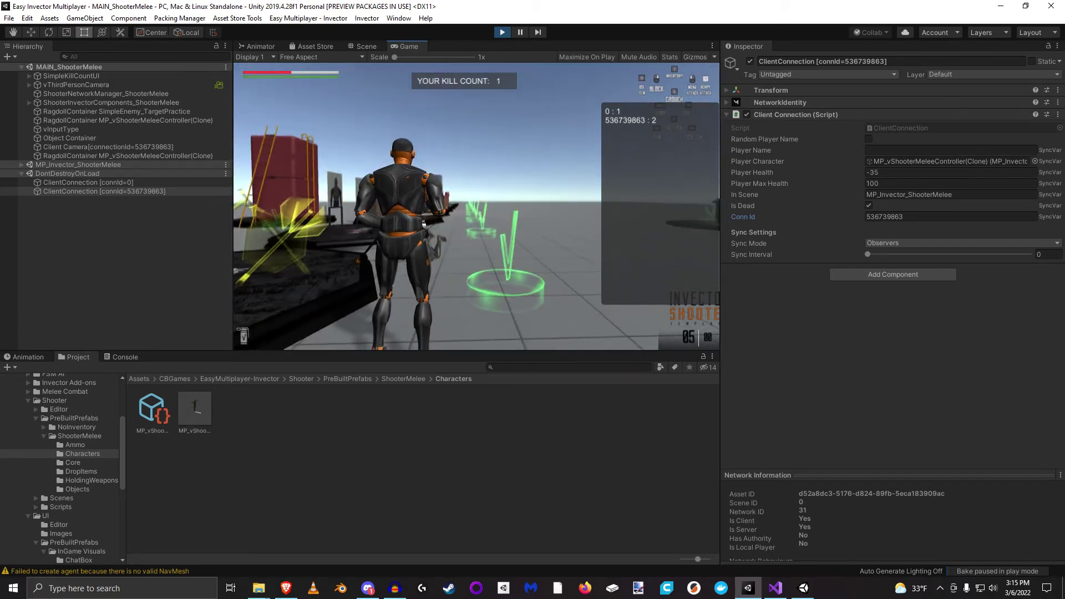
Step: Compare the personal kill counts and player kill lists between the editor's Game view and the standalone build
key("super")
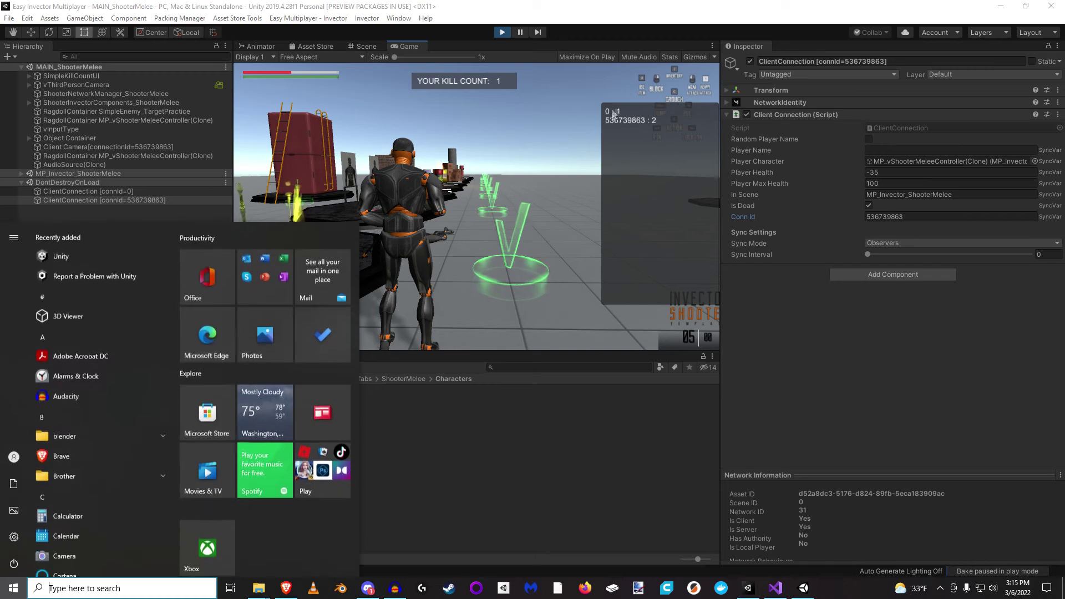
left_click(803, 588)
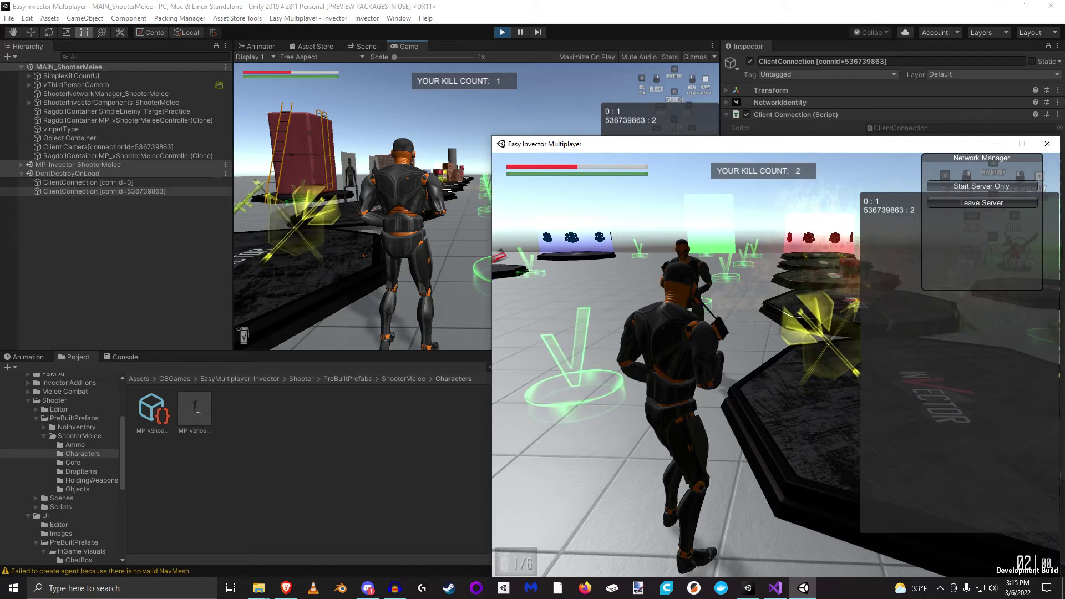
key("super")
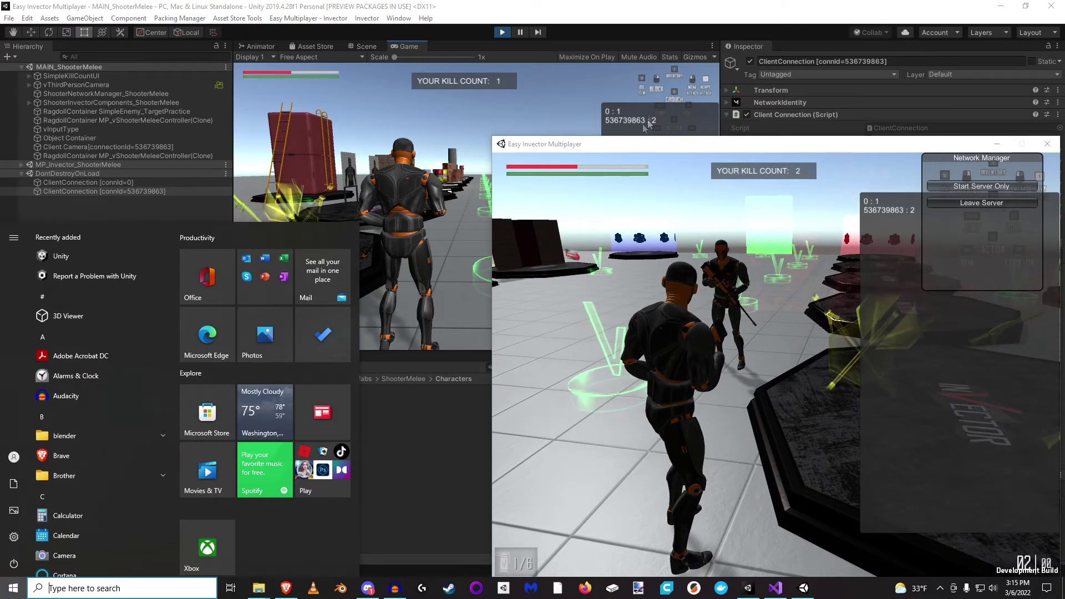
left_click(622, 19)
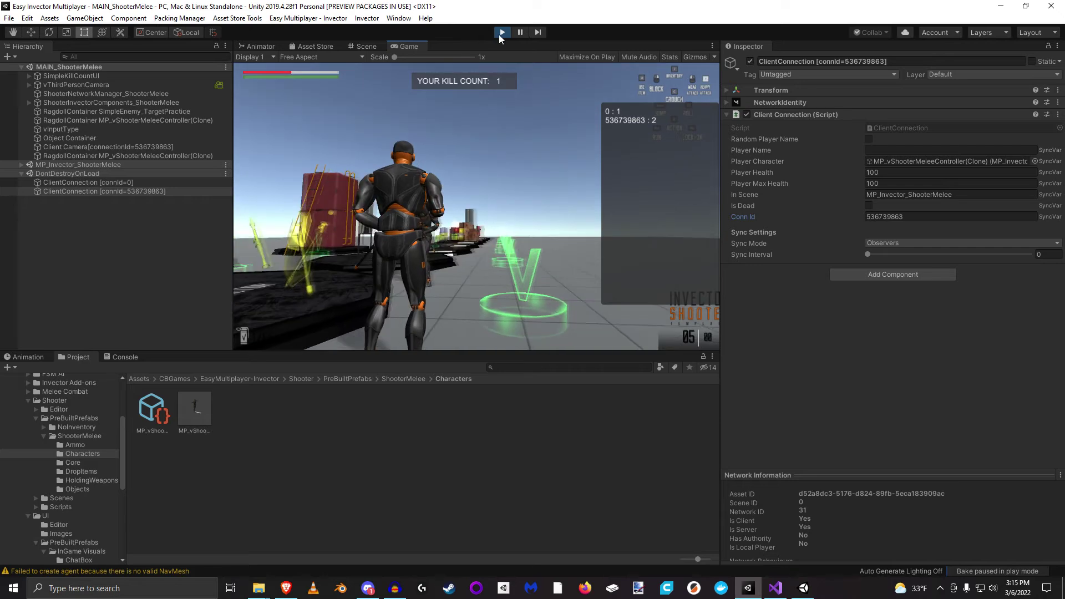
Step: Exit Play mode in the editor and close the standalone build
left_click(500, 34)
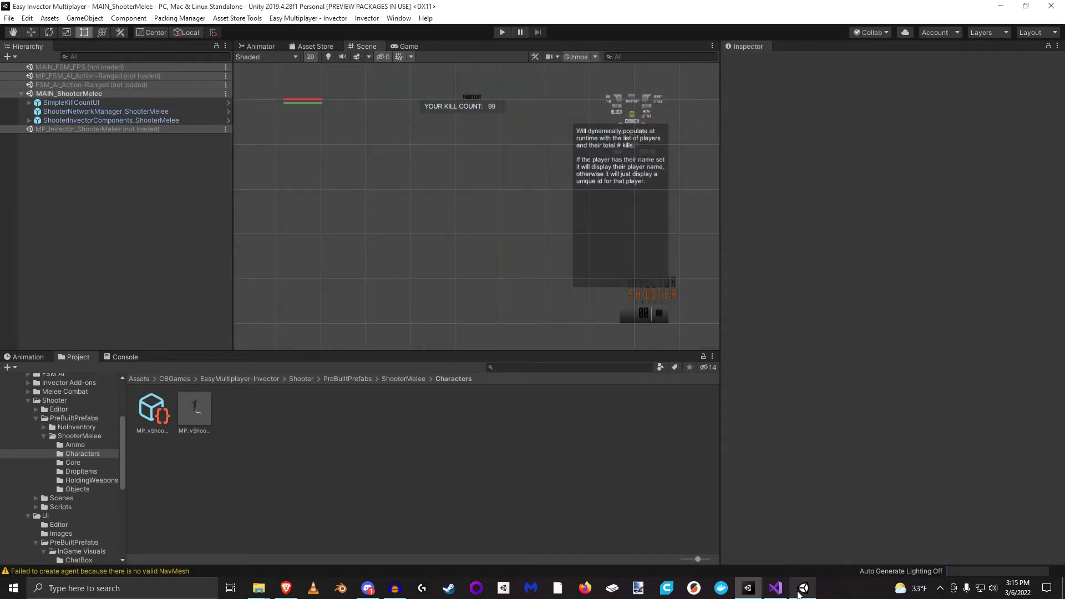
left_click(804, 588)
left_click(1048, 145)
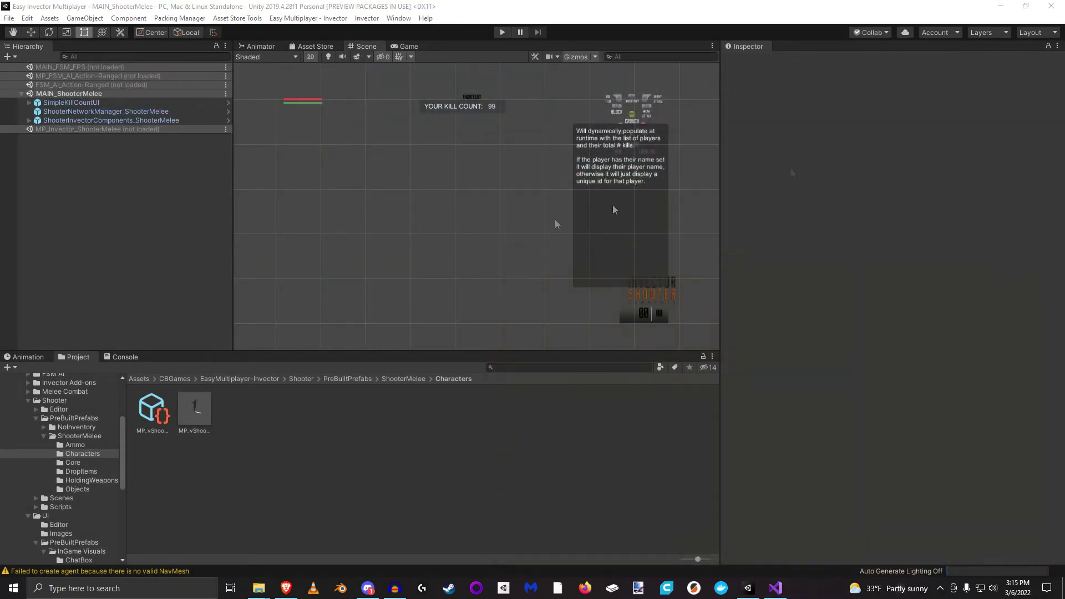
Step: Search the project assets for "client" and turn on Random Player Name on the ClientConnection prefab
left_click(596, 367)
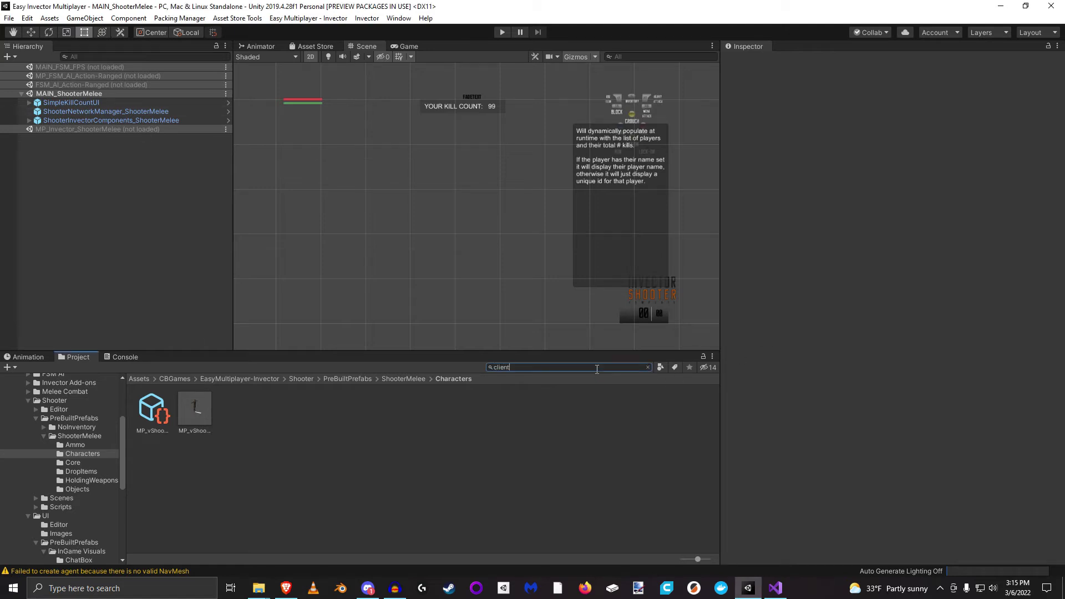
type("client")
left_click(336, 412)
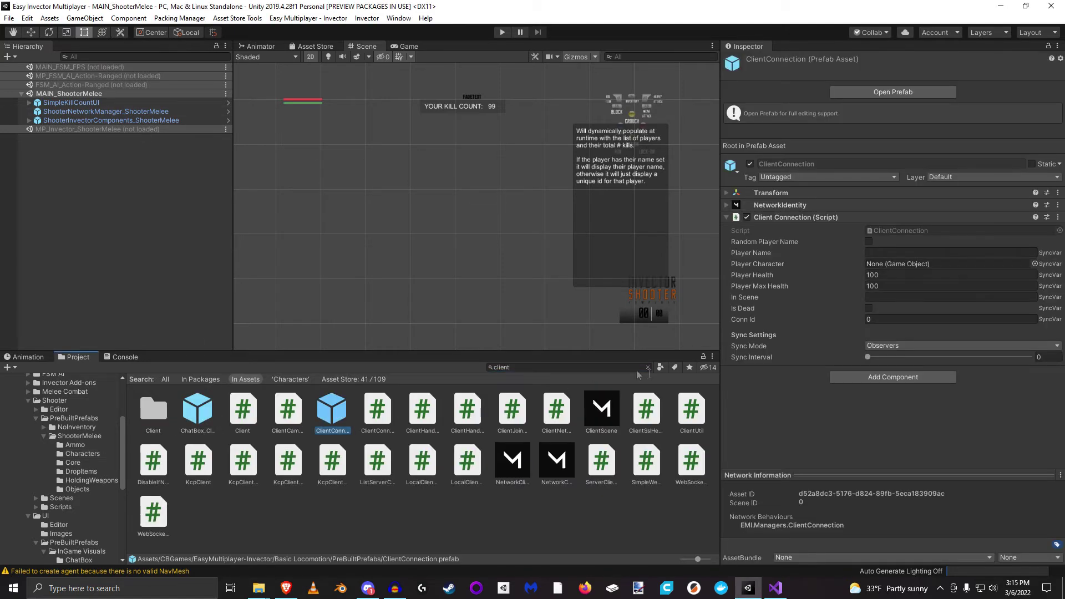
left_click(869, 242)
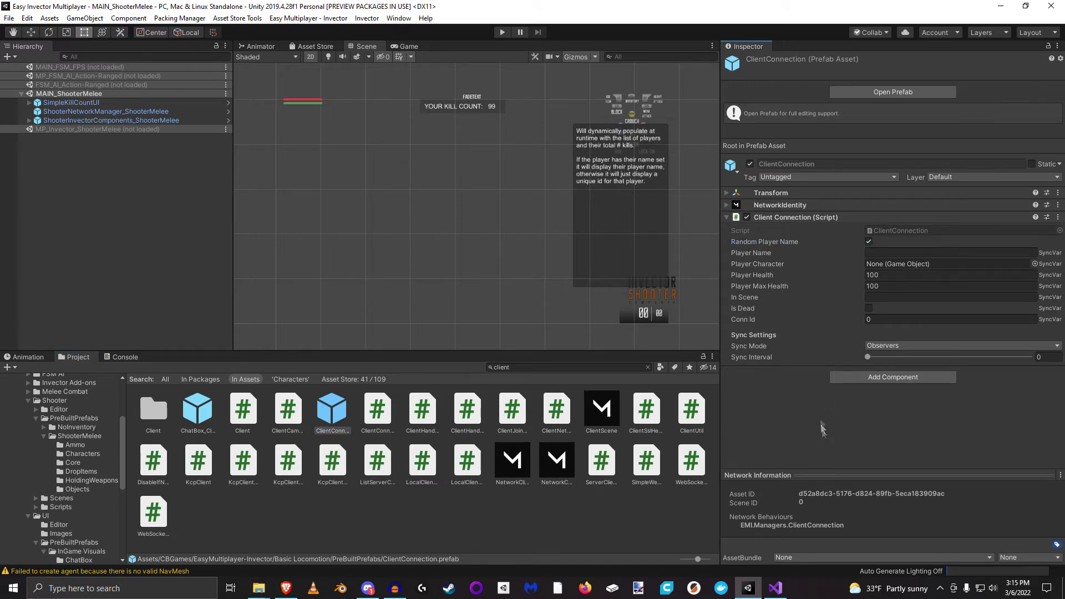
Step: Deselect the ClientConnection prefab, and build and run the game
left_click(89, 203)
left_click(8, 19)
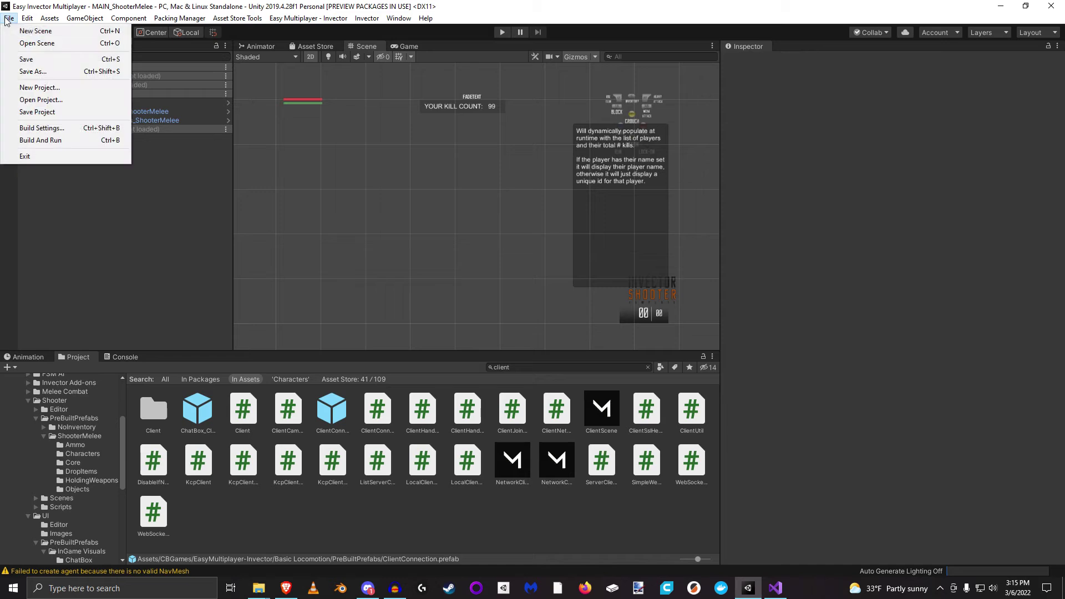
left_click(44, 141)
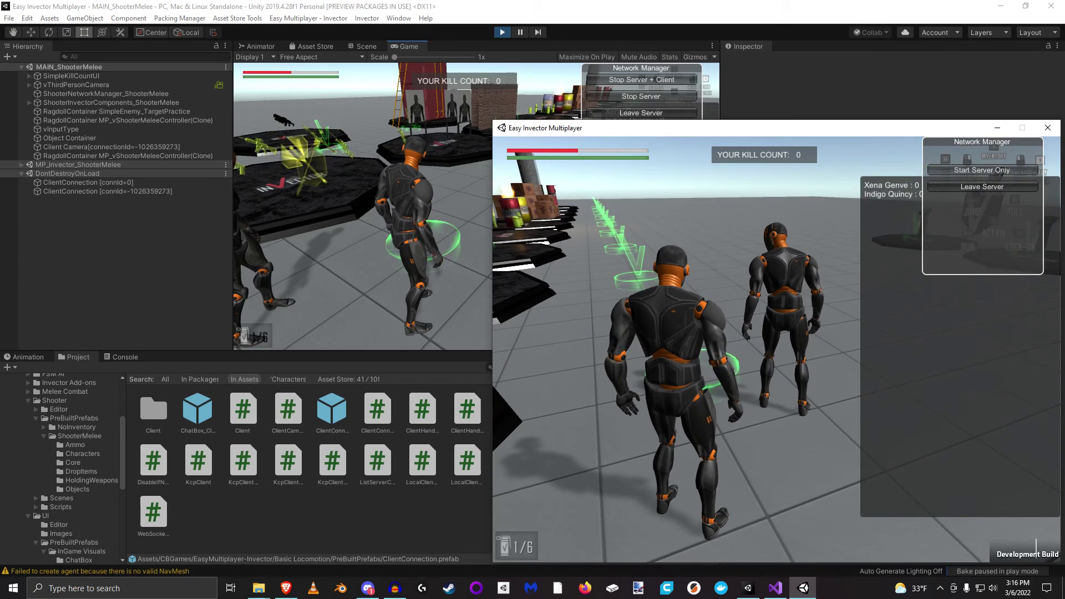
Step: Move the standalone window lower to check the player names in the kill lists of both game views
key("super")
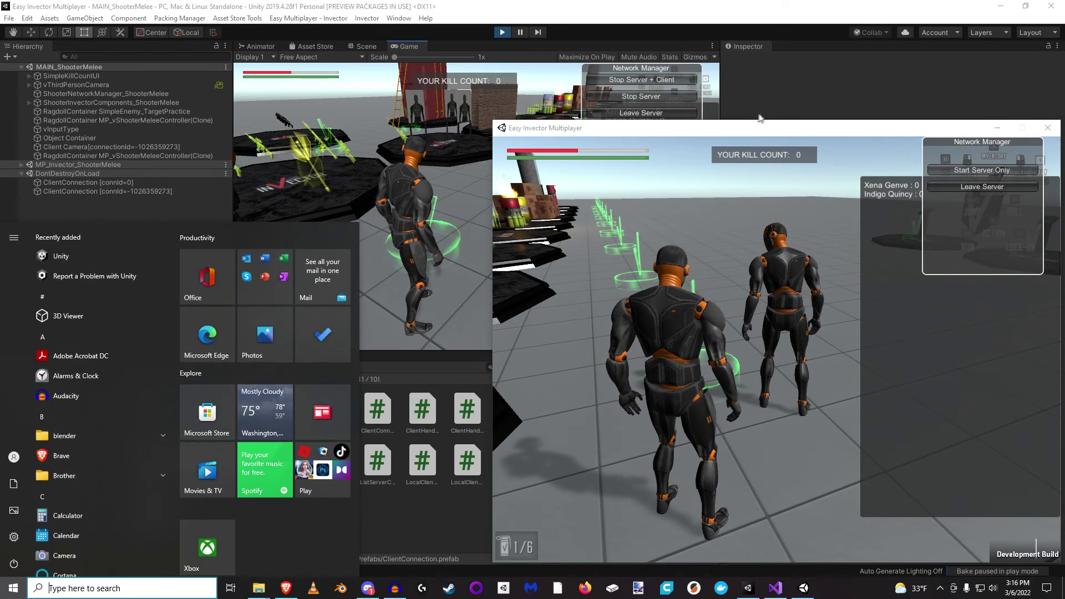
left_click(744, 129)
left_click_drag(744, 129, 732, 171)
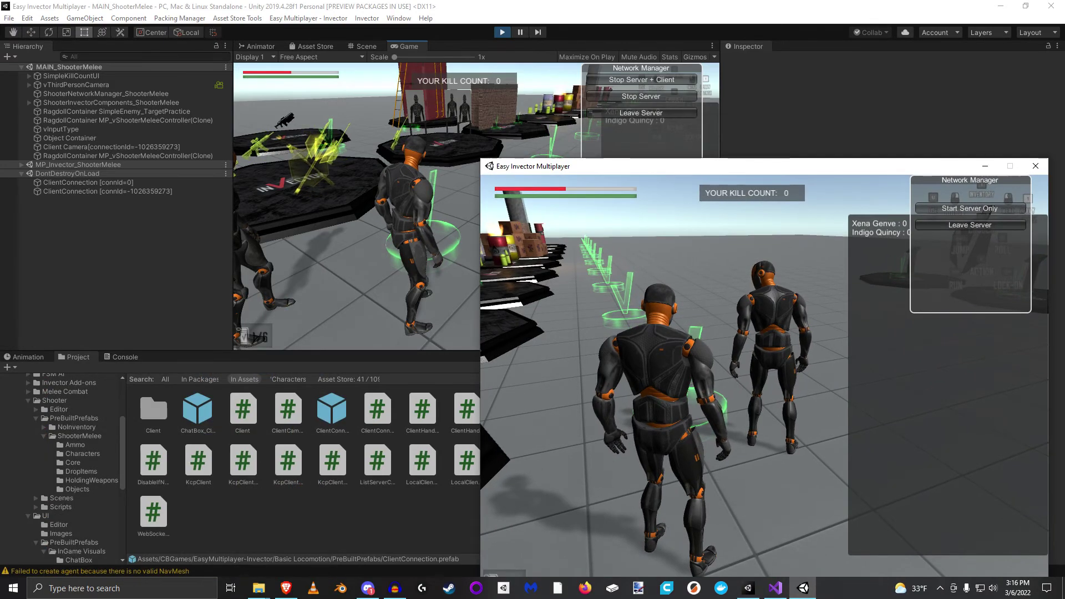
key("super")
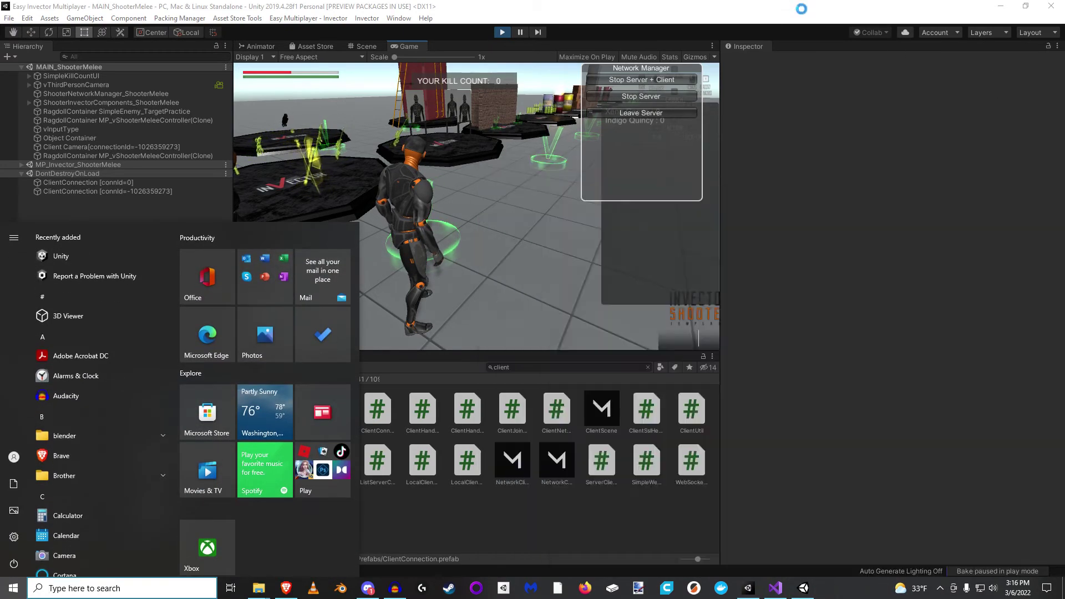
key("Escape")
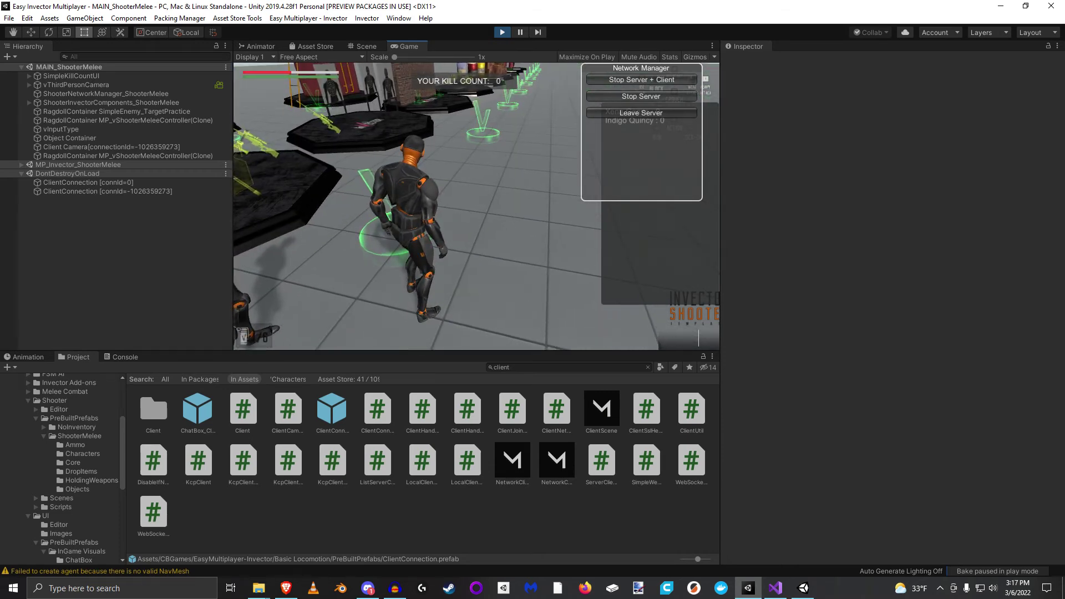
Step: Bring the standalone build back up, close it, and exit Play mode in the editor
key("super")
left_click(805, 592)
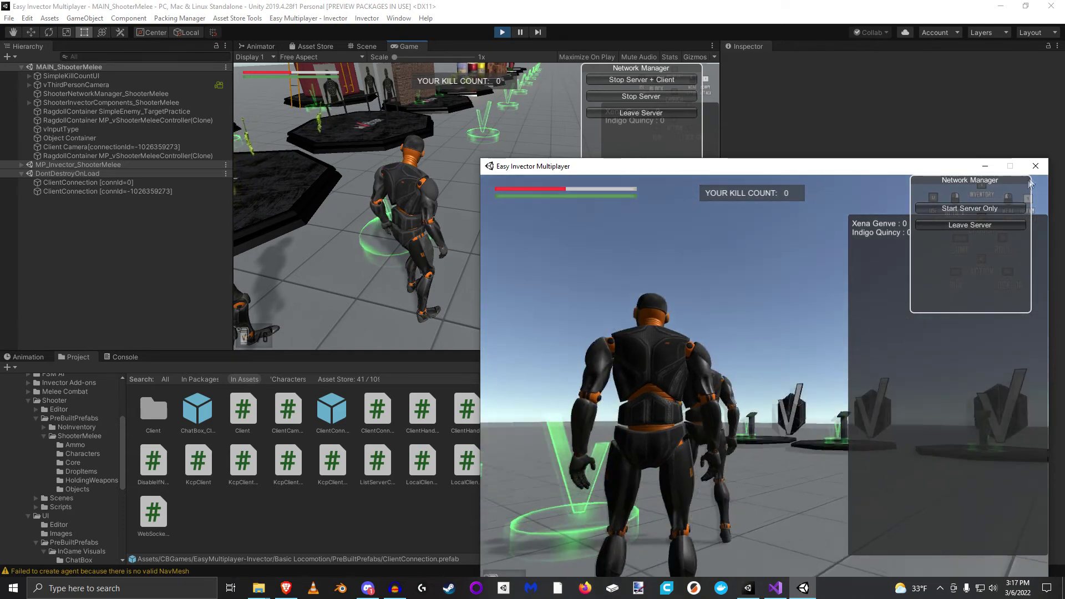
key("alt+F4")
left_click(503, 33)
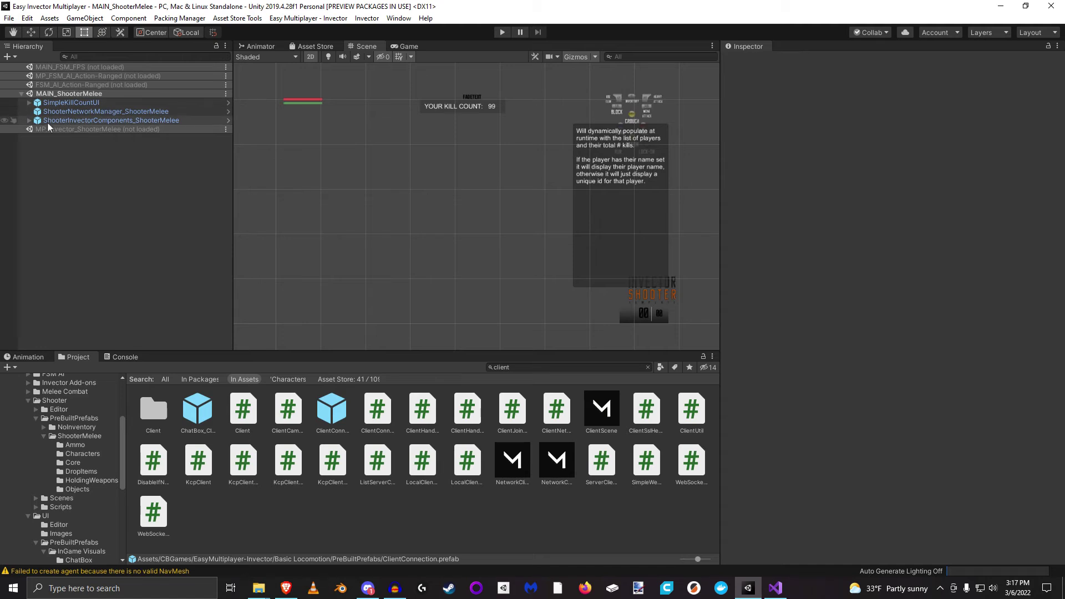
Step: Expand SimpleKillCountUI and its Panel, and inspect the components on the Text and KillCounter objects
left_click(30, 103)
left_click(30, 103)
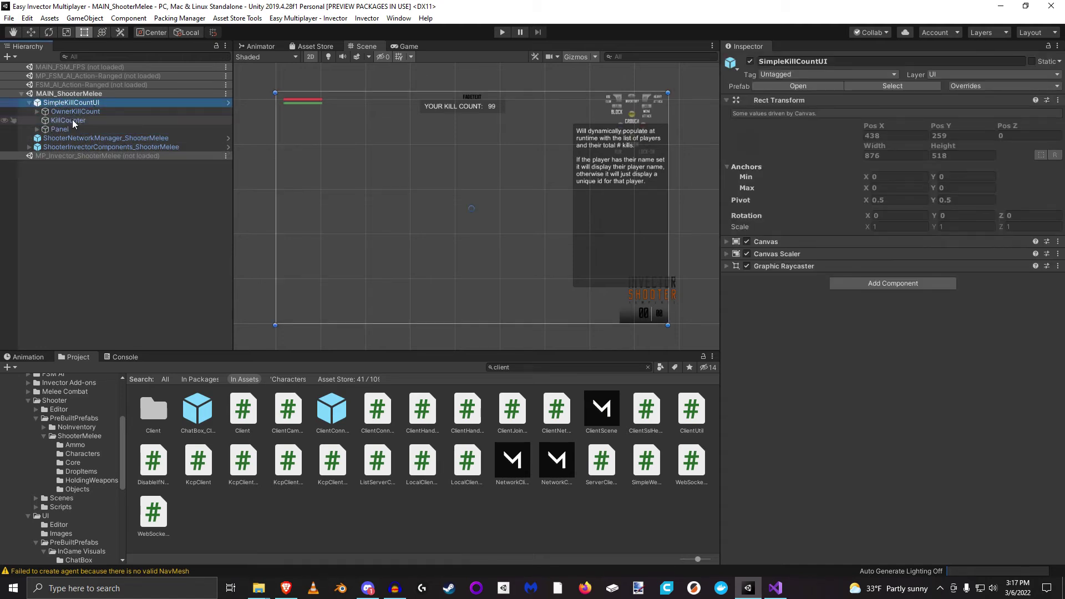
left_click(35, 131)
left_click(37, 129)
left_click(65, 138)
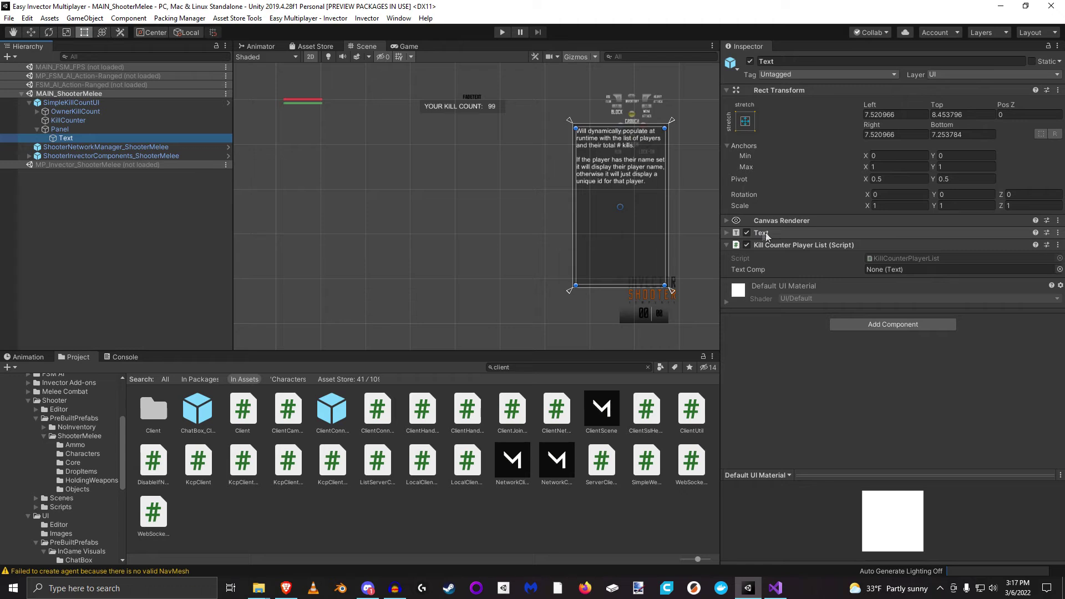
left_click(55, 121)
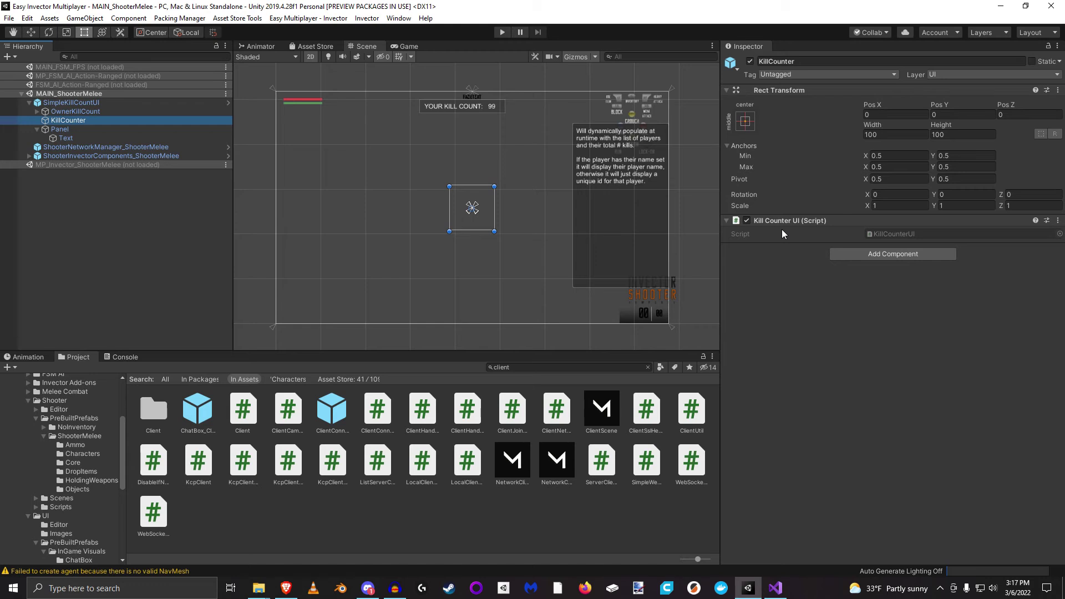
Step: Expand OwnerKillCount and turn off Display Owner Only in the Kill Counter Text component of its Number object
left_click(69, 111)
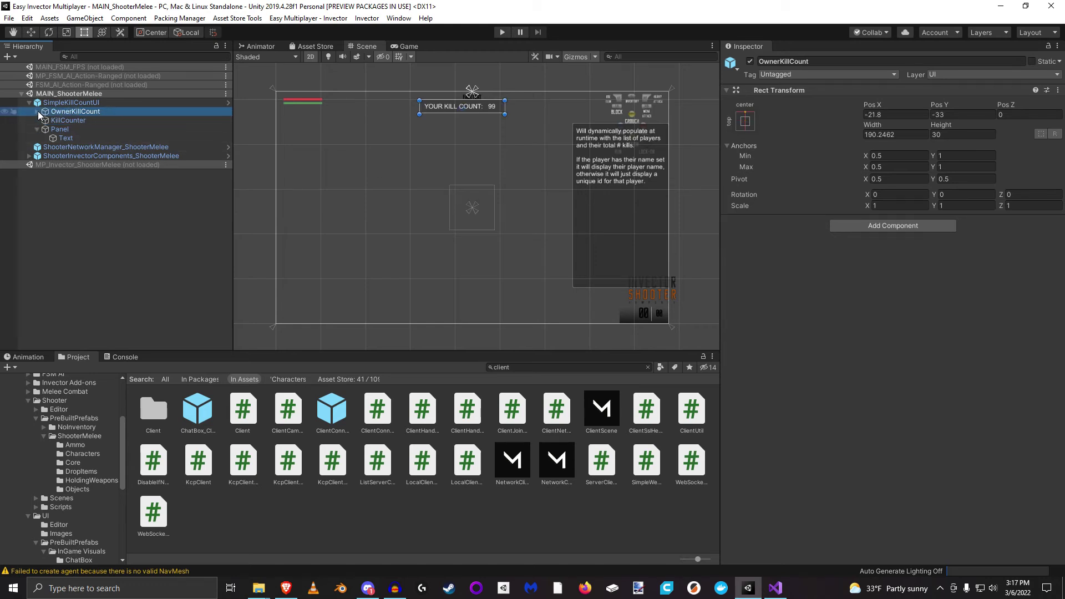
left_click(37, 112)
left_click(87, 139)
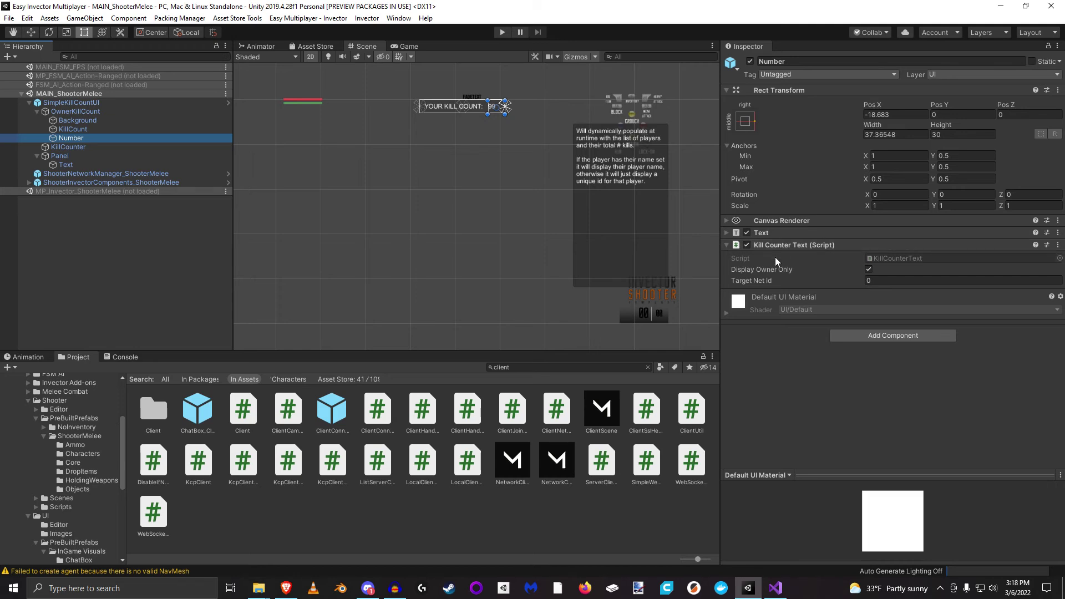
left_click(869, 269)
Step: Check the Target Net Id description and rename that Kill Counter Text script field to Target Conn Id
left_click(888, 283)
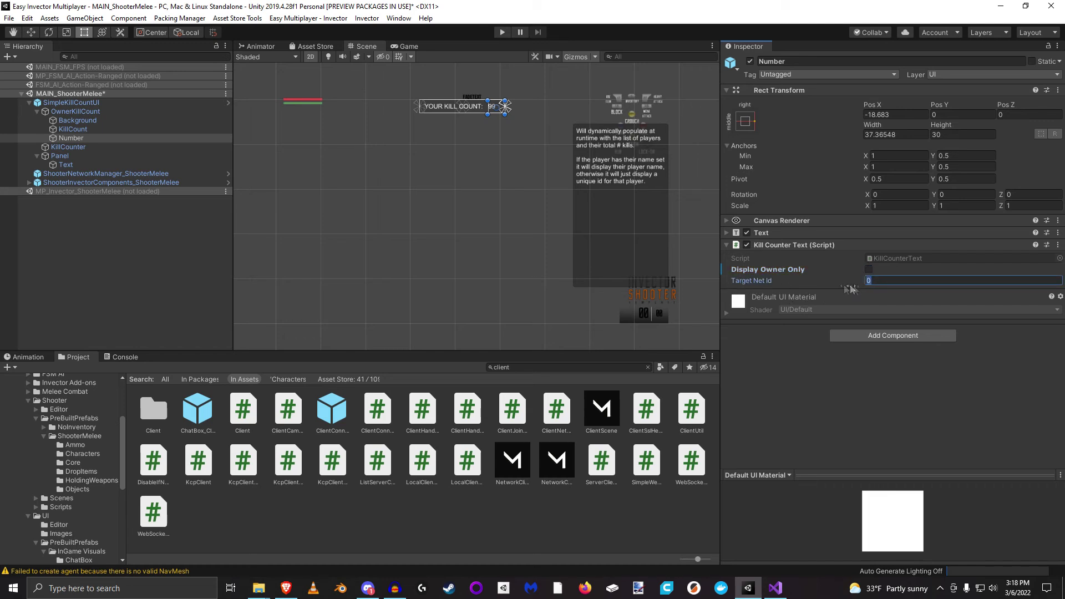
mouse_move(752, 285)
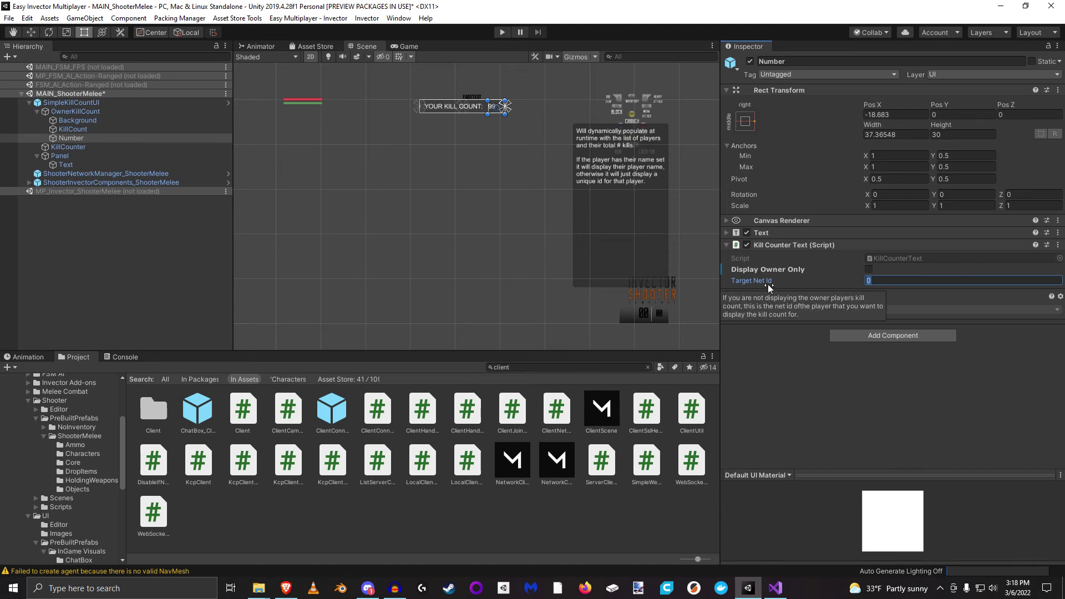
left_click(1058, 245)
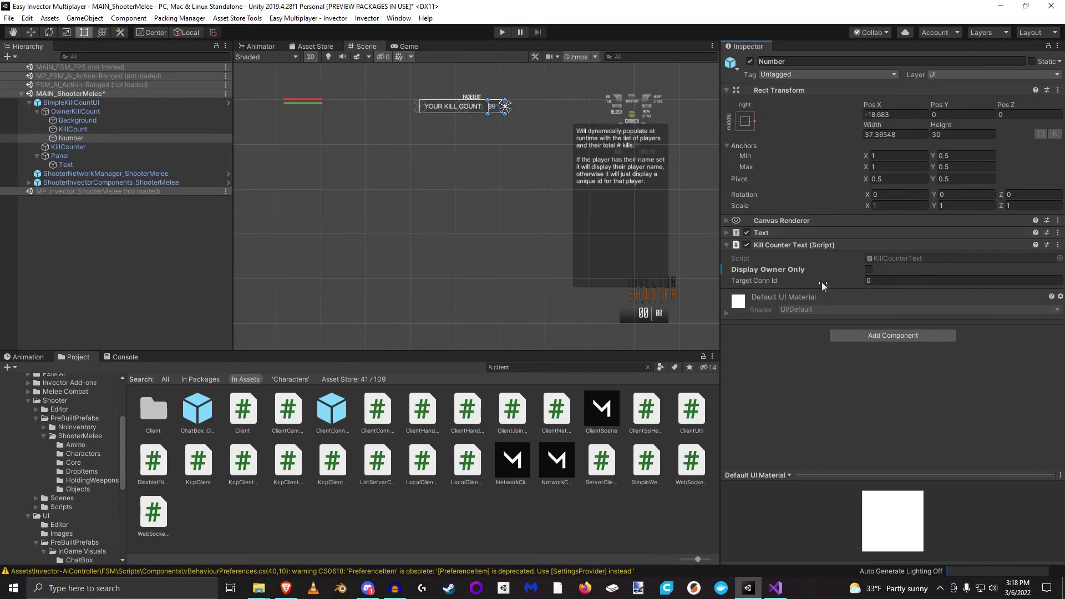
left_click(892, 281)
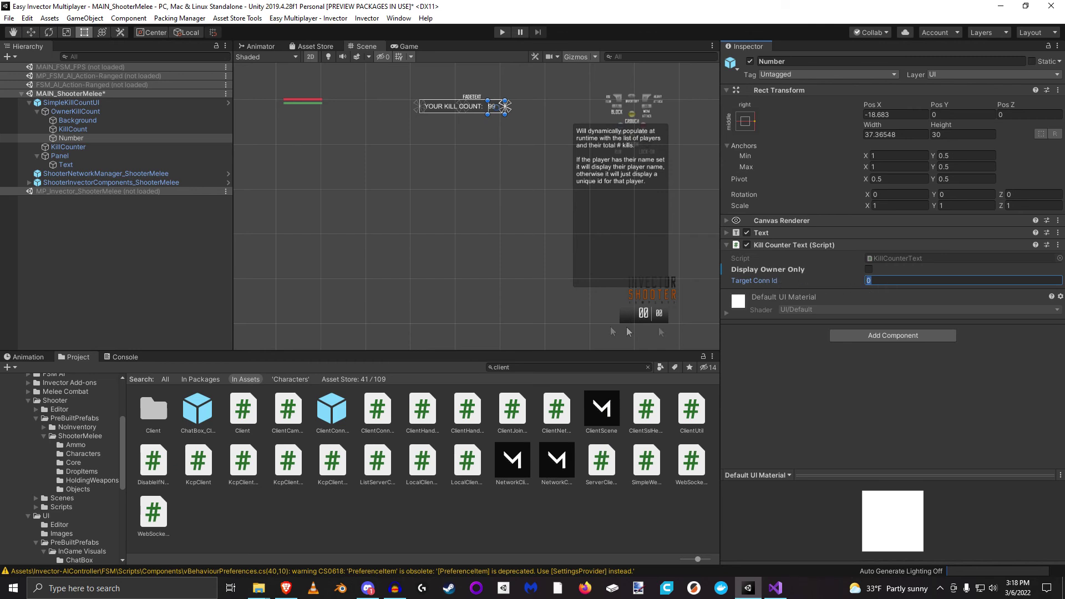
Step: Examine the Conn Id field on the ClientConnection prefab, and go back to the Number object's Kill Counter Text settings
left_click(338, 417)
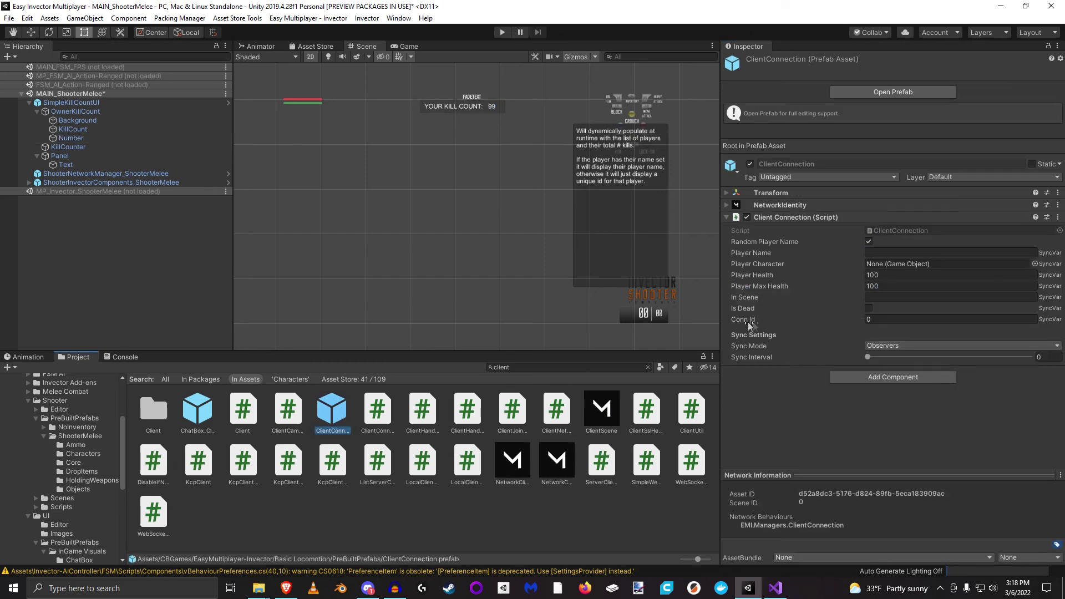
left_click(869, 320)
type("12")
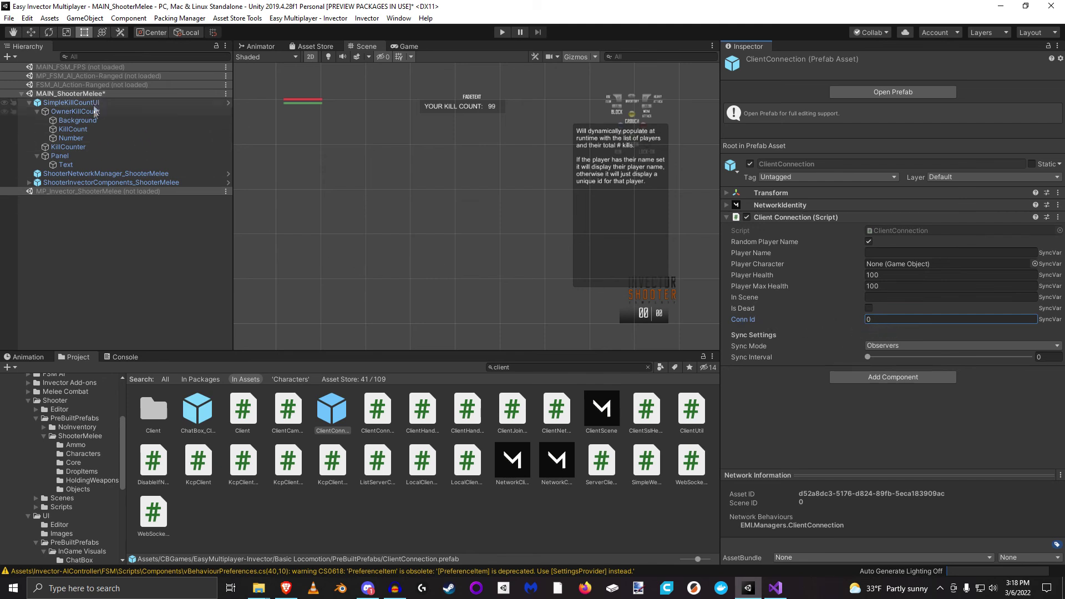
left_click(80, 139)
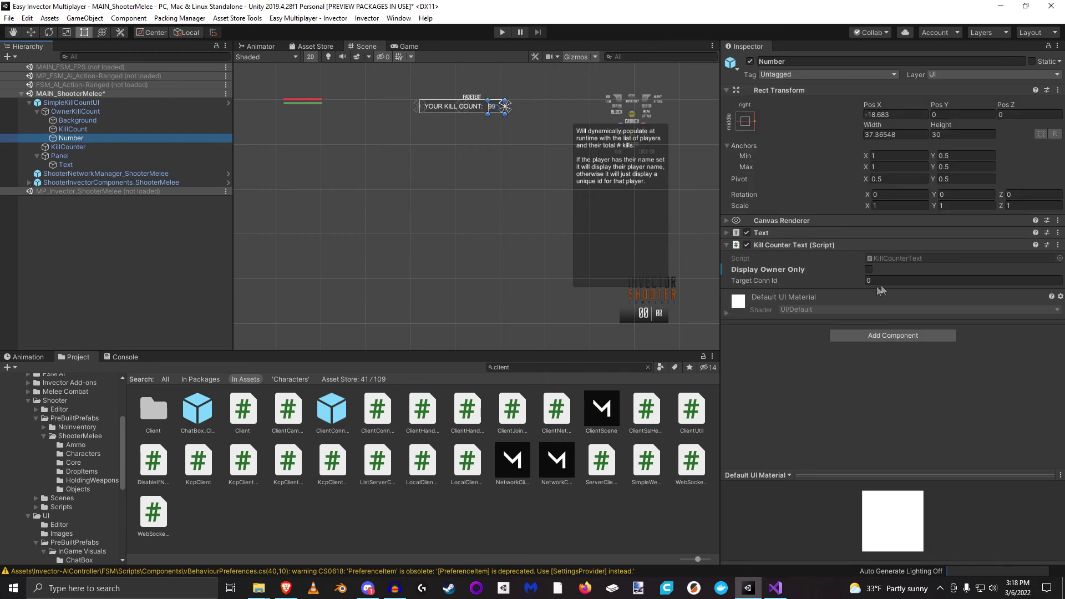